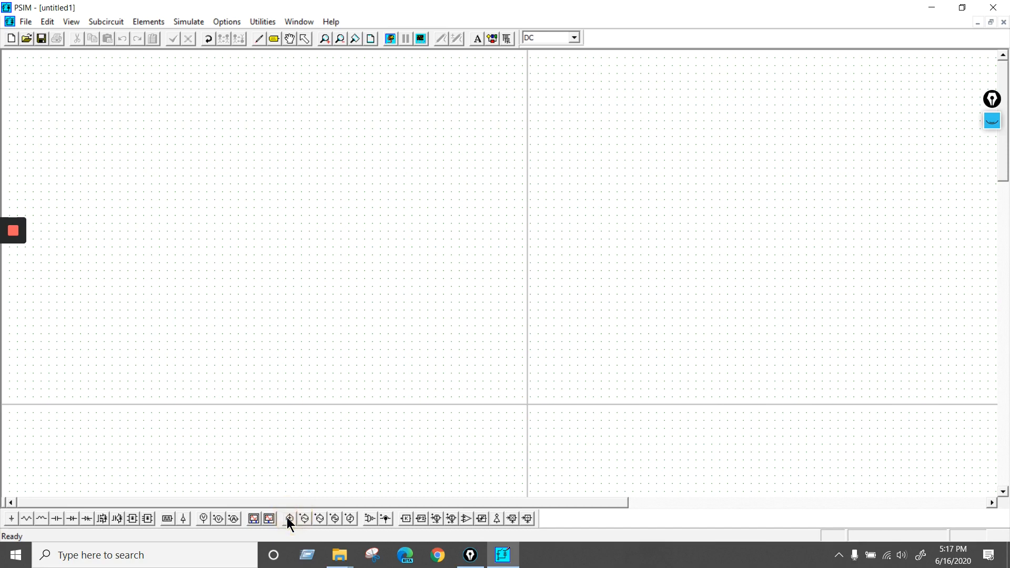
Place one DC voltage source near the left edge of the empty schematic.
click(289, 519)
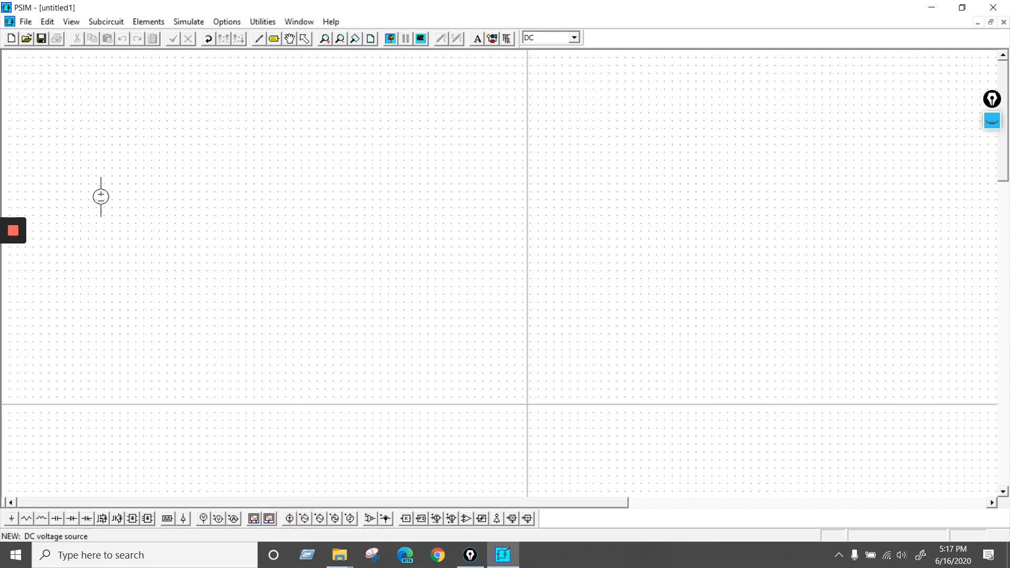
click(96, 195)
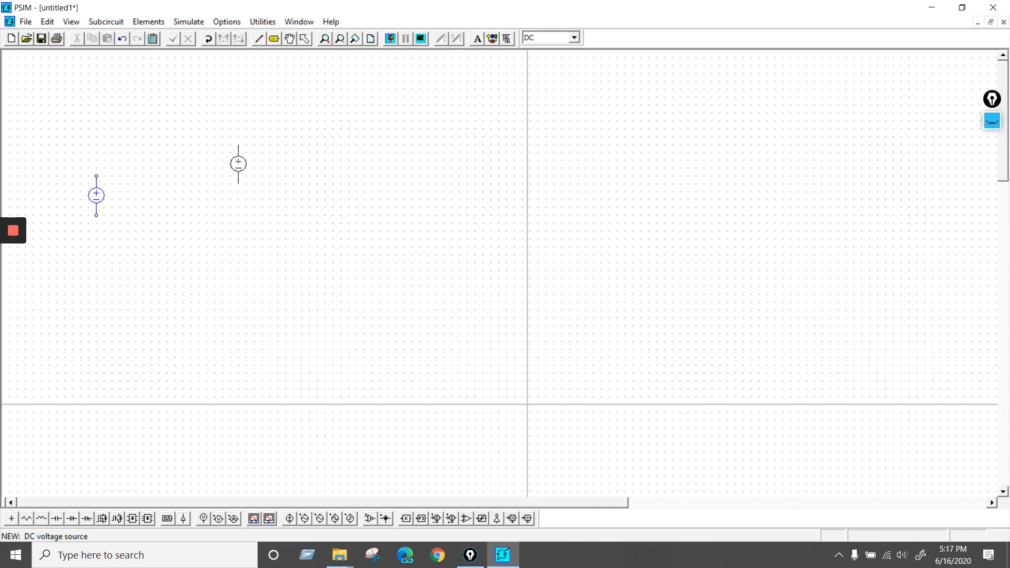
key(Escape)
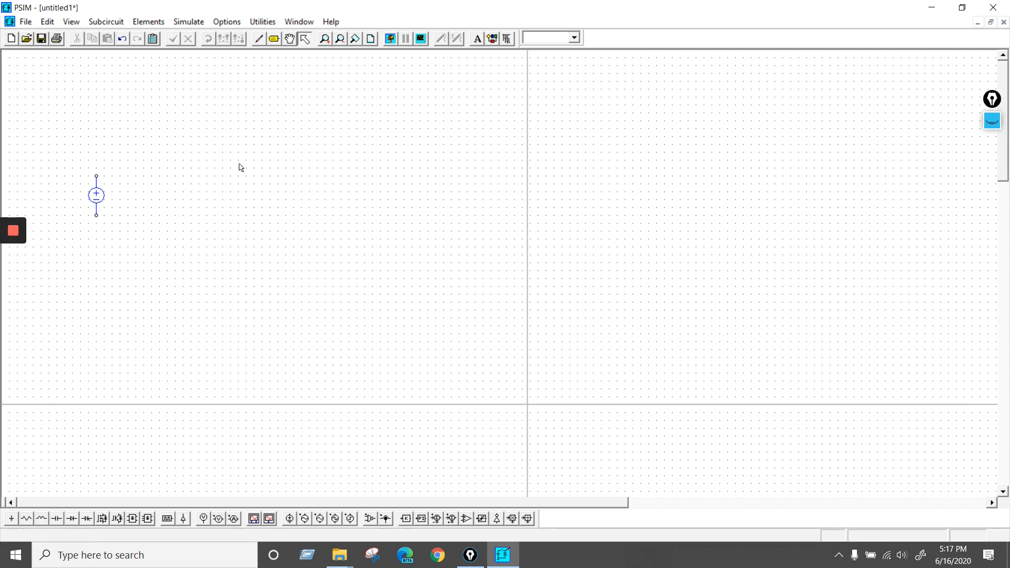
Place four MOSFET switches to the right of the DC source in a two-by-two bridge arrangement.
click(324, 38)
click(324, 39)
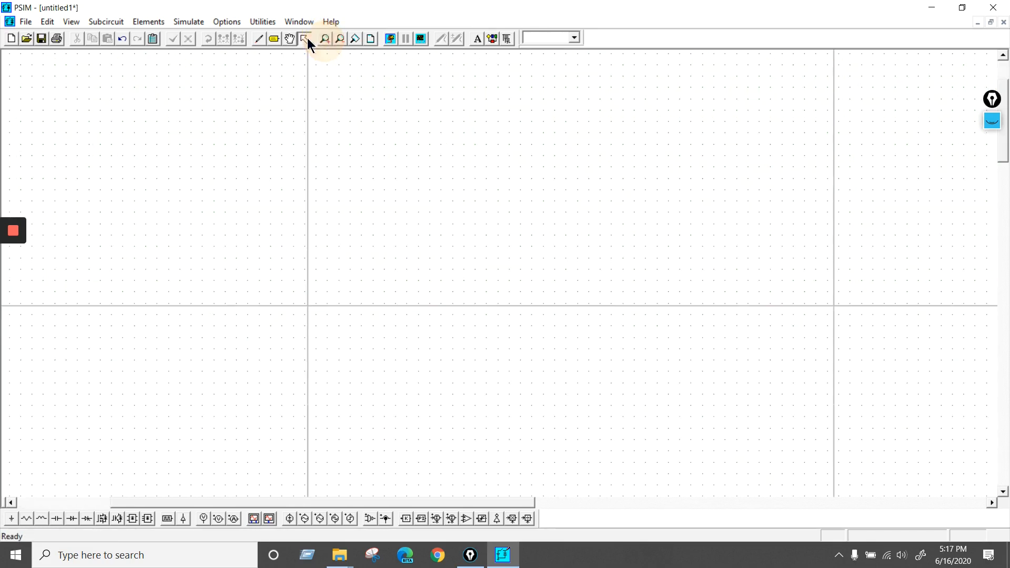
click(290, 39)
drag(224, 213, 442, 311)
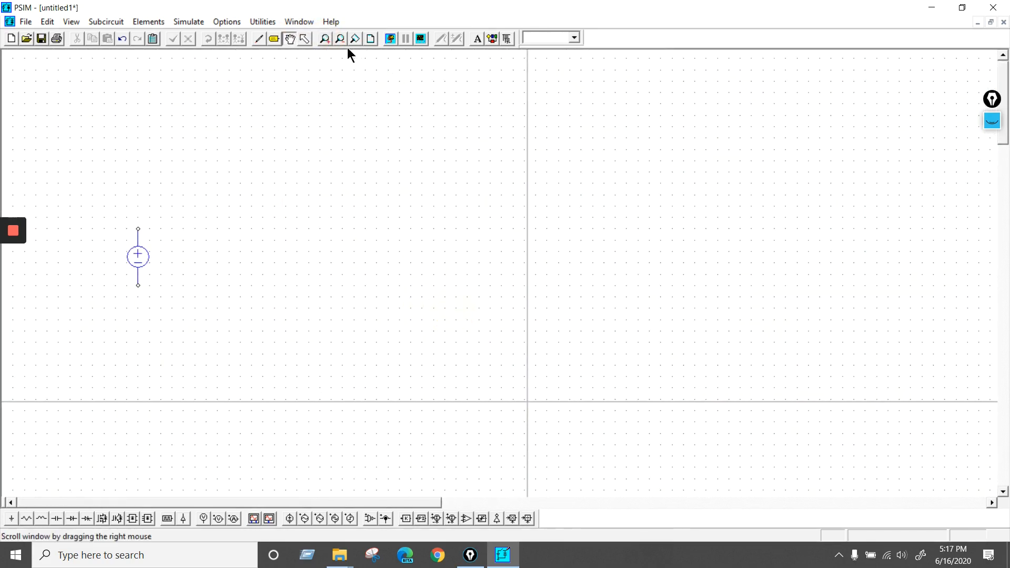
click(328, 41)
drag(337, 191, 491, 208)
drag(505, 282, 526, 255)
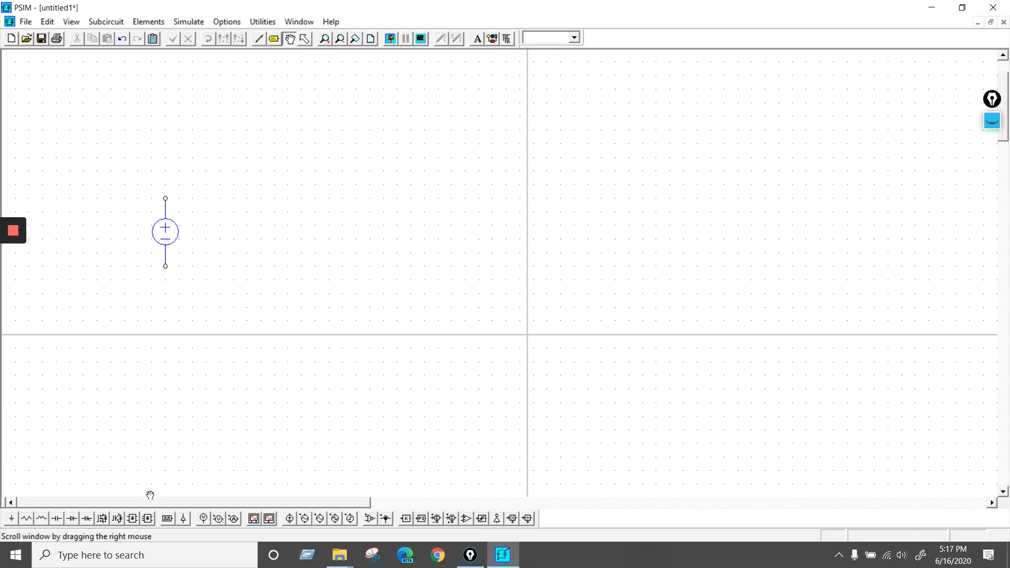
click(102, 518)
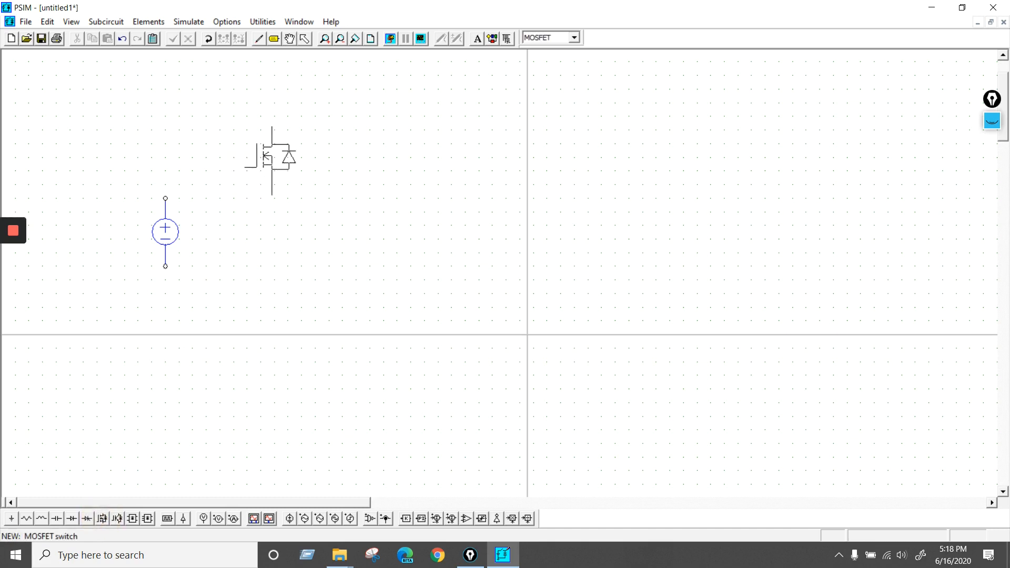
click(272, 158)
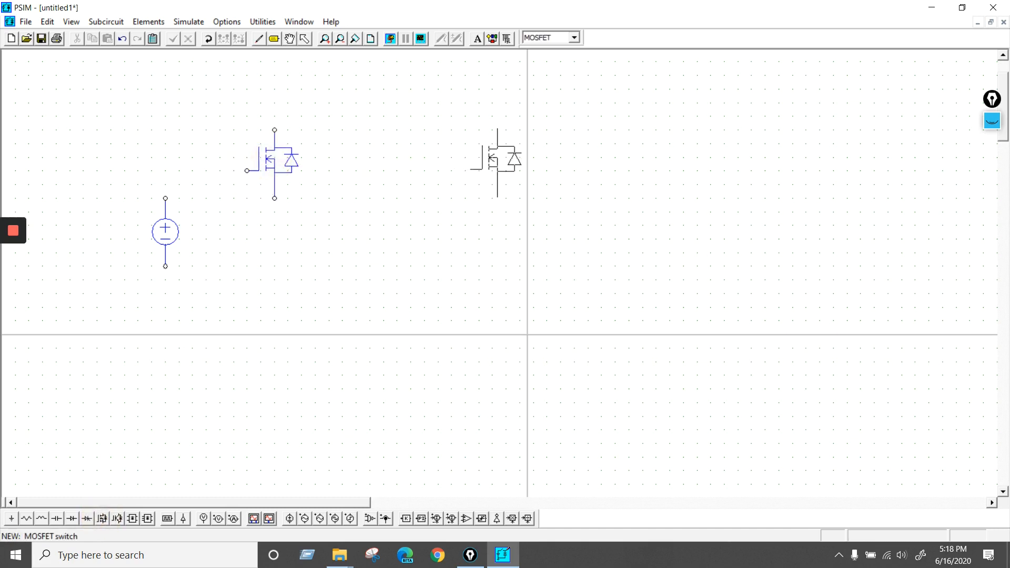
click(507, 161)
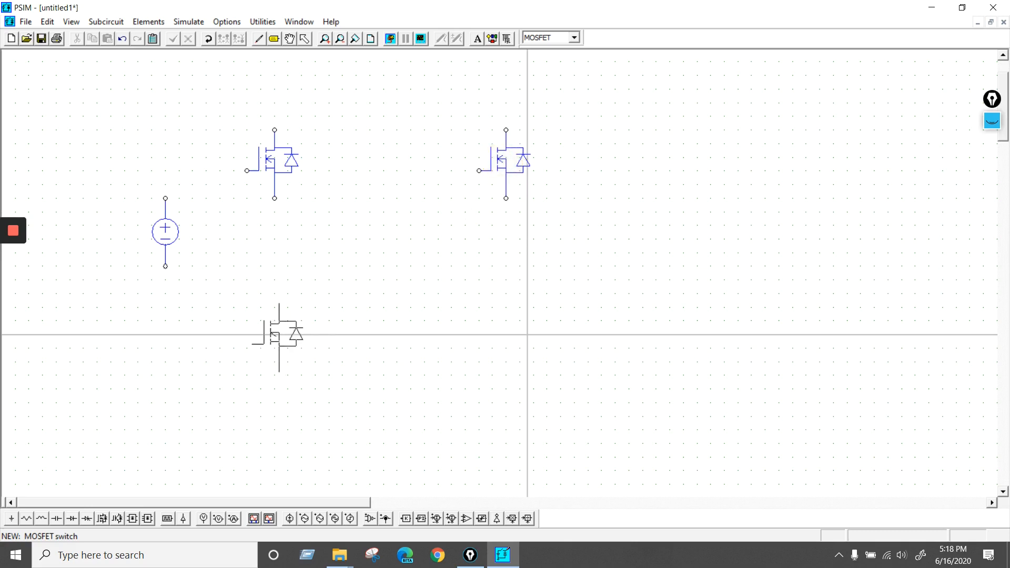
click(279, 337)
click(509, 338)
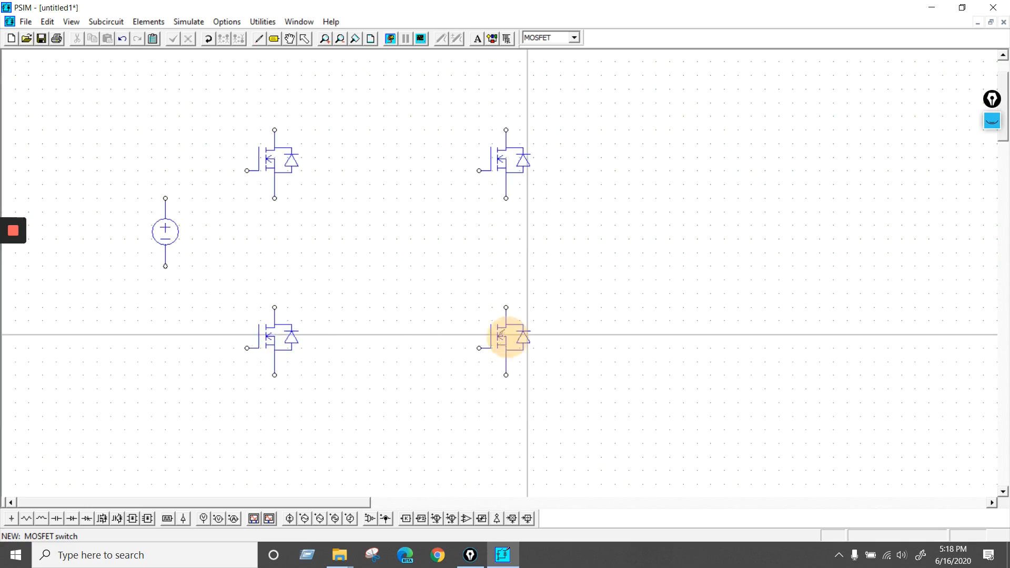
Place a horizontal resistor in the centre of the bridge, between the two MOSFET columns.
click(26, 519)
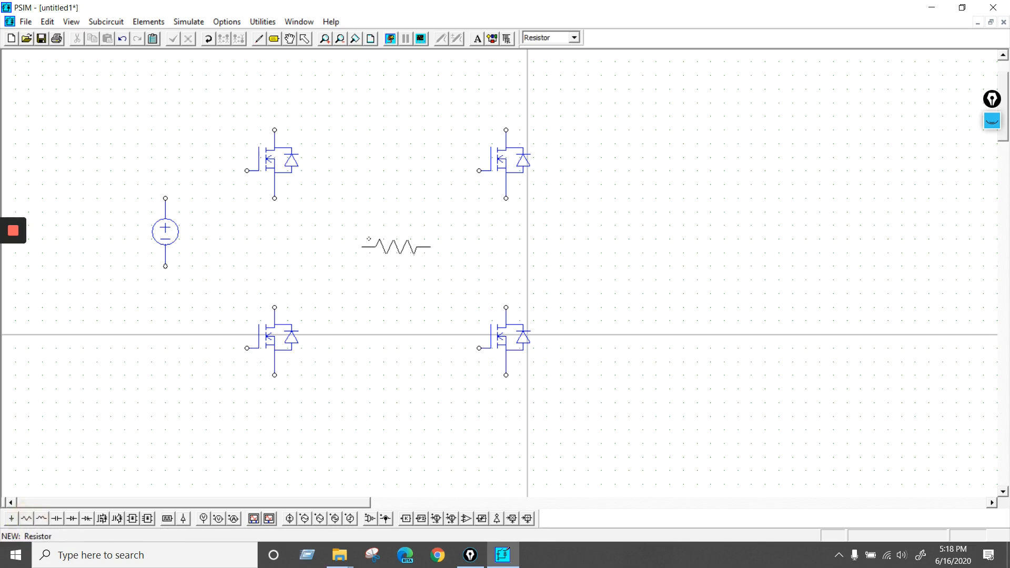
click(362, 244)
key(Escape)
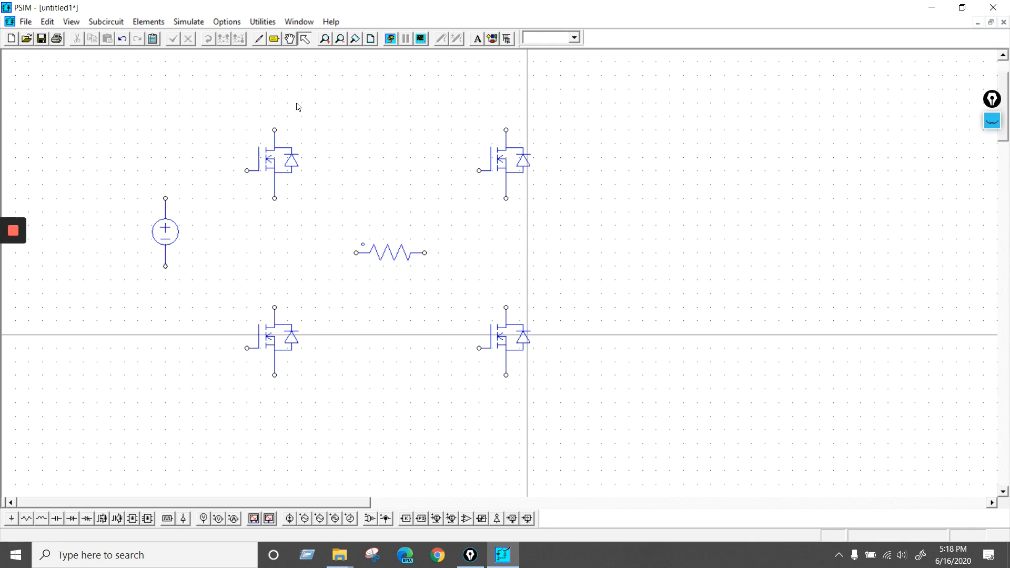
Wire the DC source across both MOSFET legs and connect the upper and lower switches of each leg.
click(259, 37)
click(165, 199)
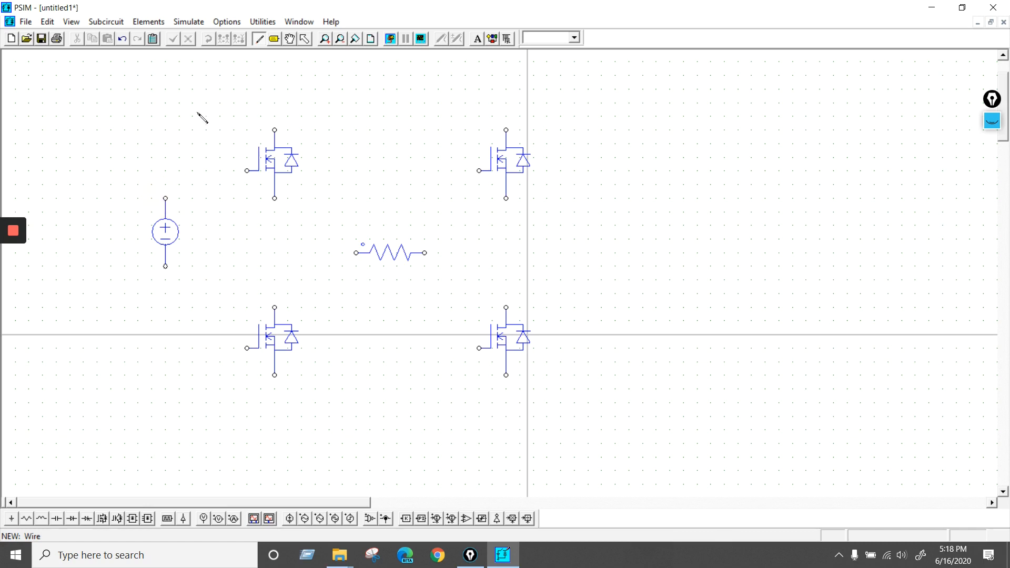
drag(165, 199, 285, 138)
drag(275, 130, 506, 130)
drag(166, 266, 508, 376)
drag(506, 308, 506, 198)
drag(275, 198, 275, 307)
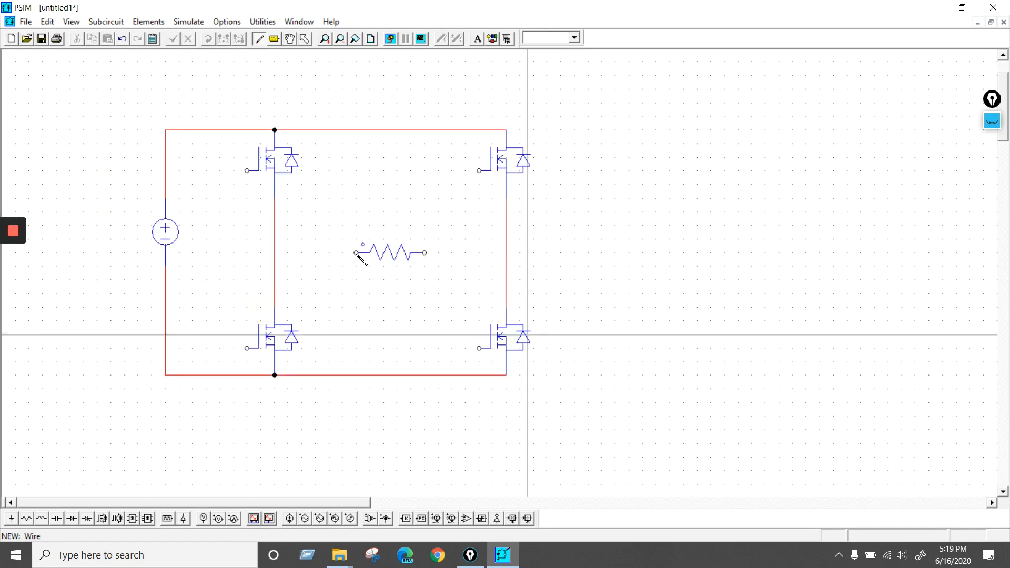
Wire the resistor between the midpoints of the two MOSFET legs and connect the right leg's midpoint to a ground.
drag(357, 255, 275, 253)
drag(425, 253, 506, 254)
drag(507, 254, 548, 253)
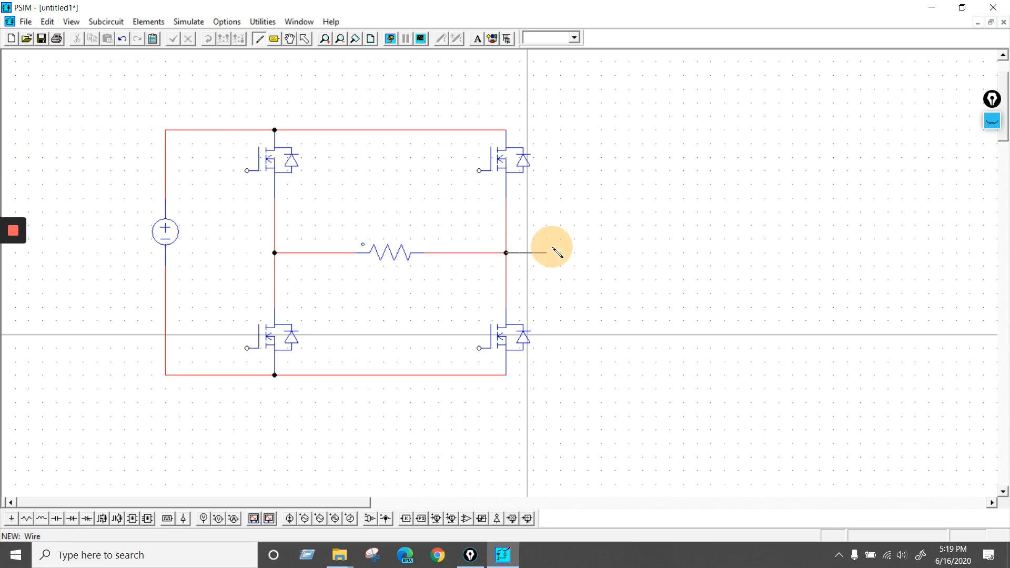
click(10, 521)
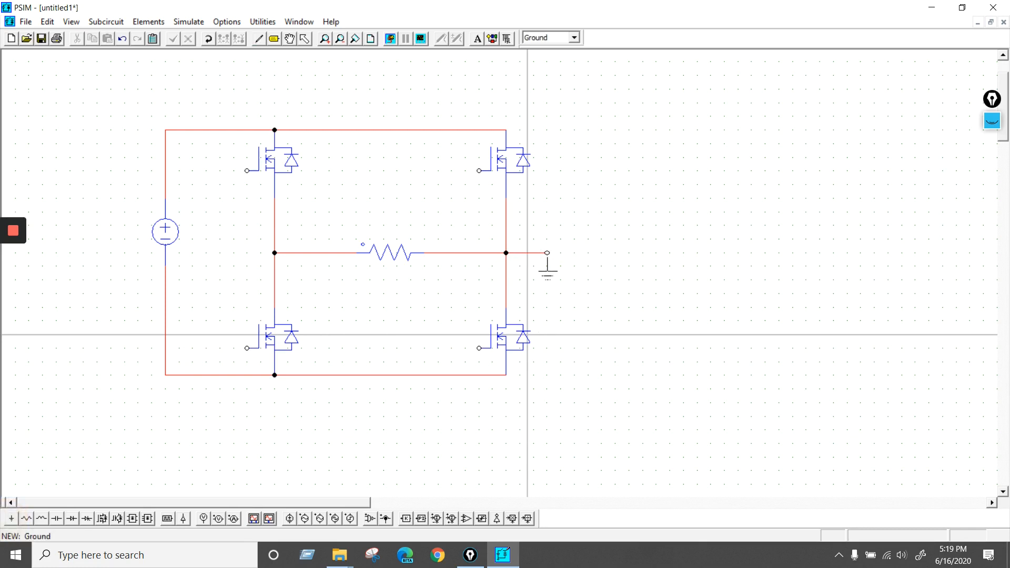
click(547, 254)
key(Escape)
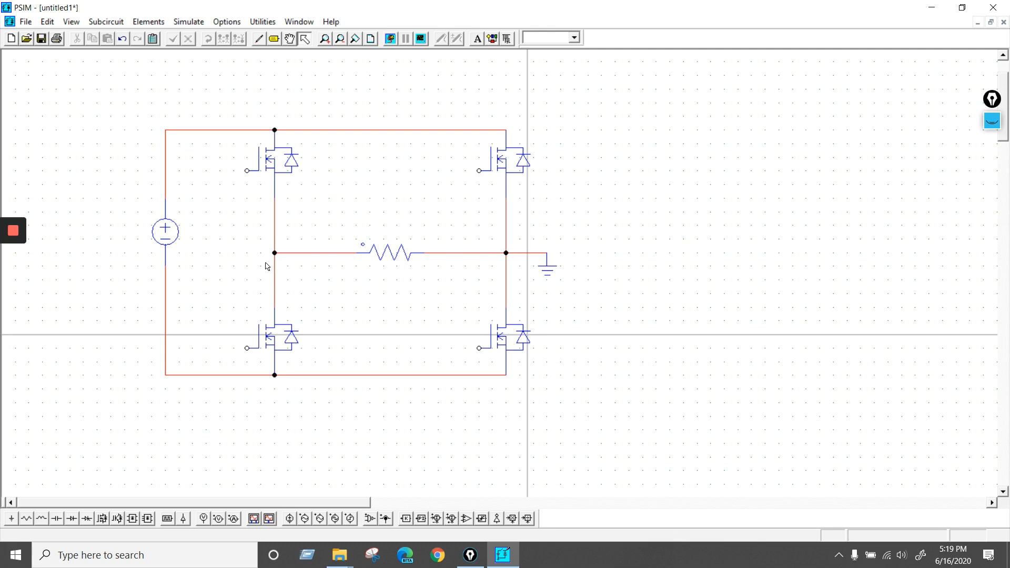
Attach a node-to-ground voltage probe to the left leg's midpoint, rotated so its terminal faces the node.
click(204, 518)
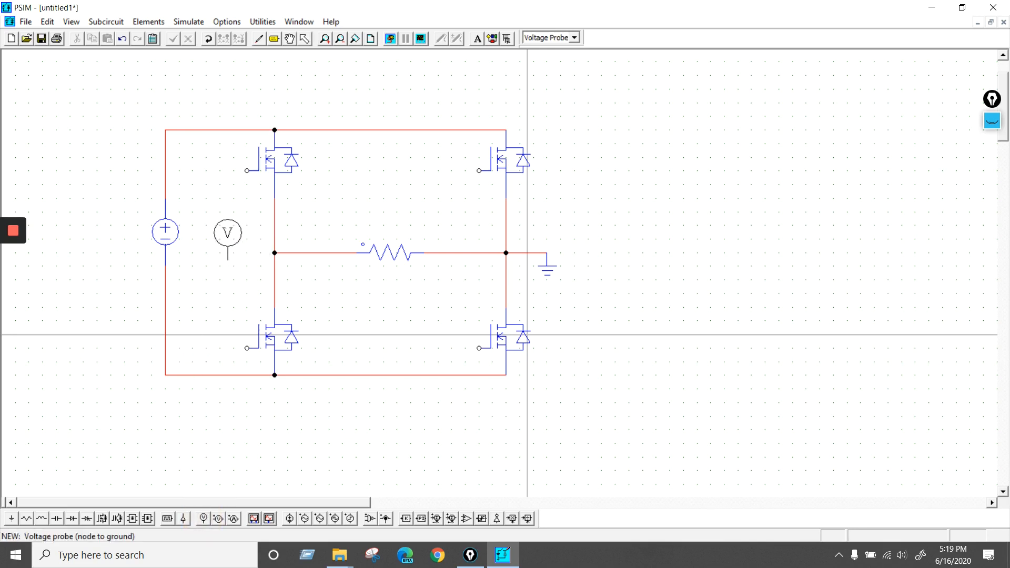
right_click(226, 239)
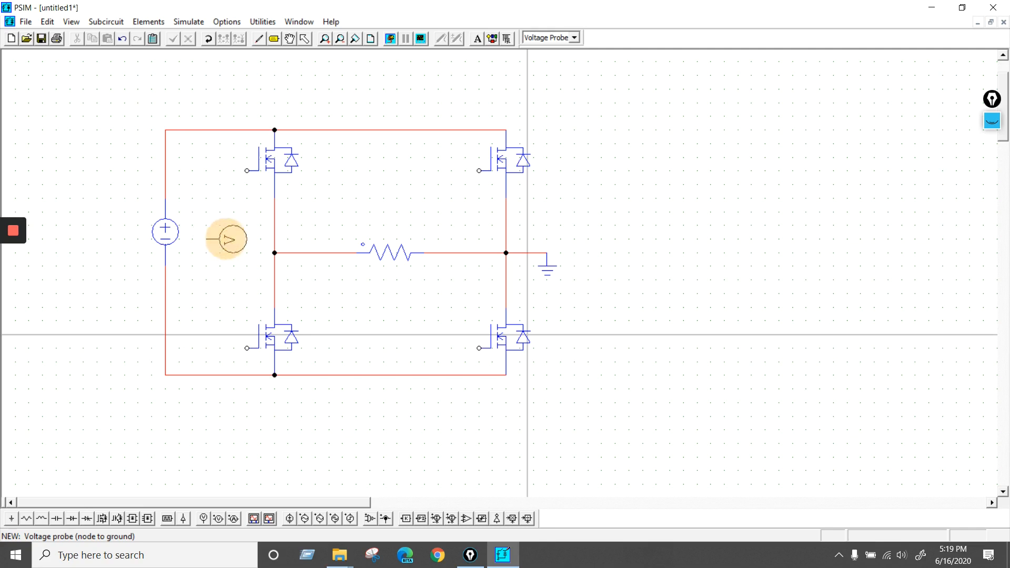
right_click(226, 243)
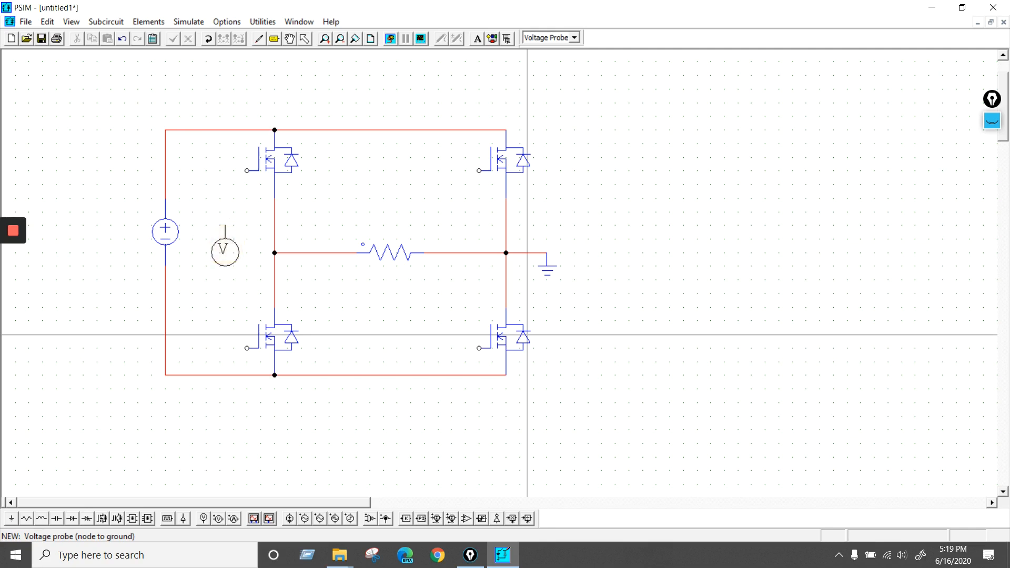
right_click(225, 243)
click(247, 253)
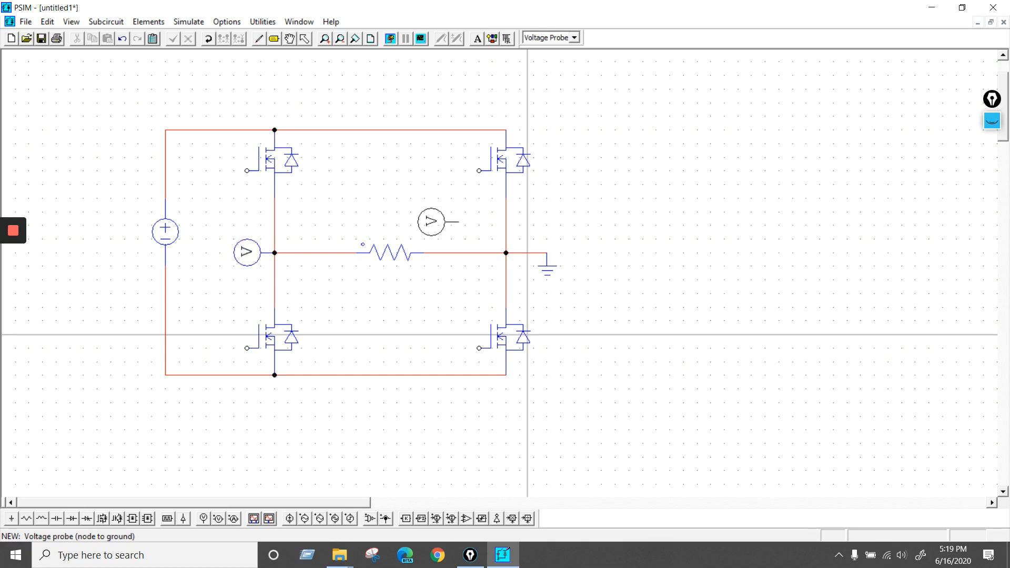
key(Escape)
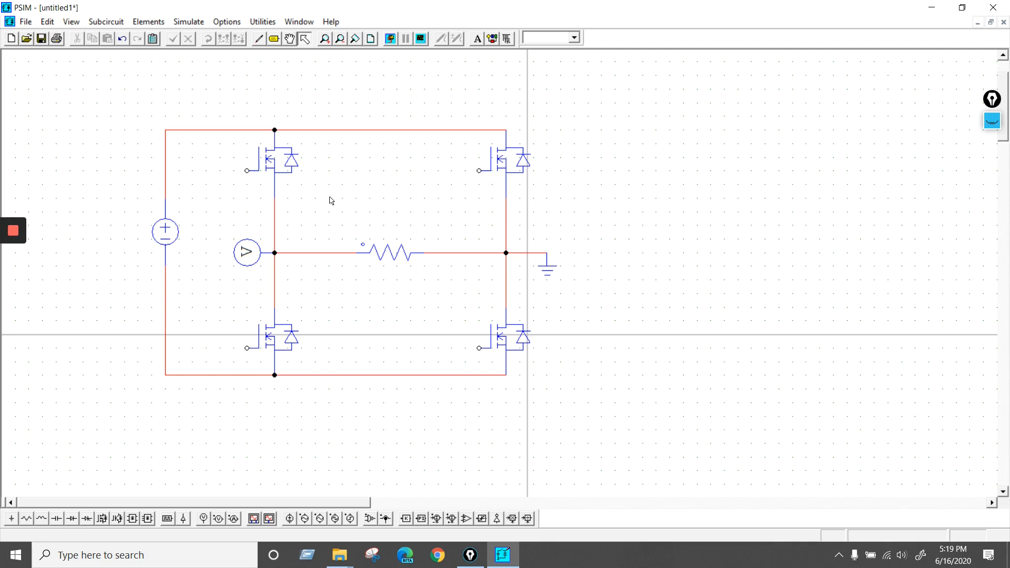
Attach a gating block to the gate of each of the four MOSFETs.
click(163, 520)
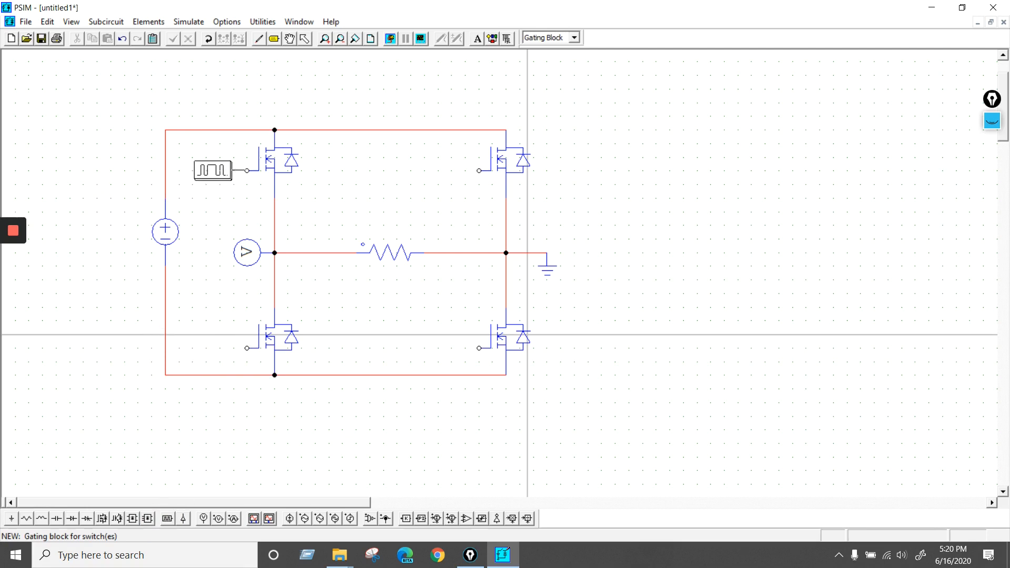
click(215, 171)
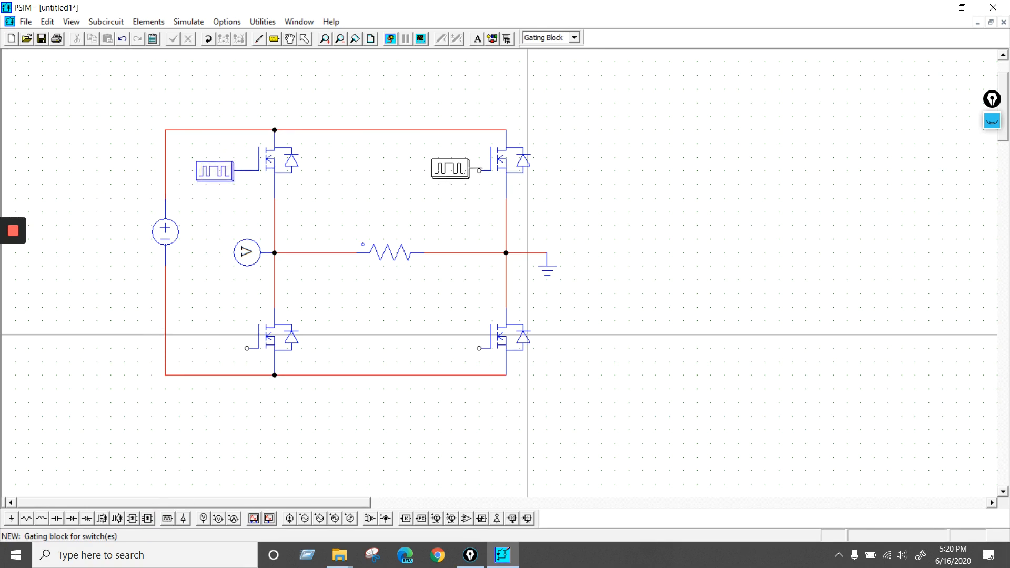
click(447, 171)
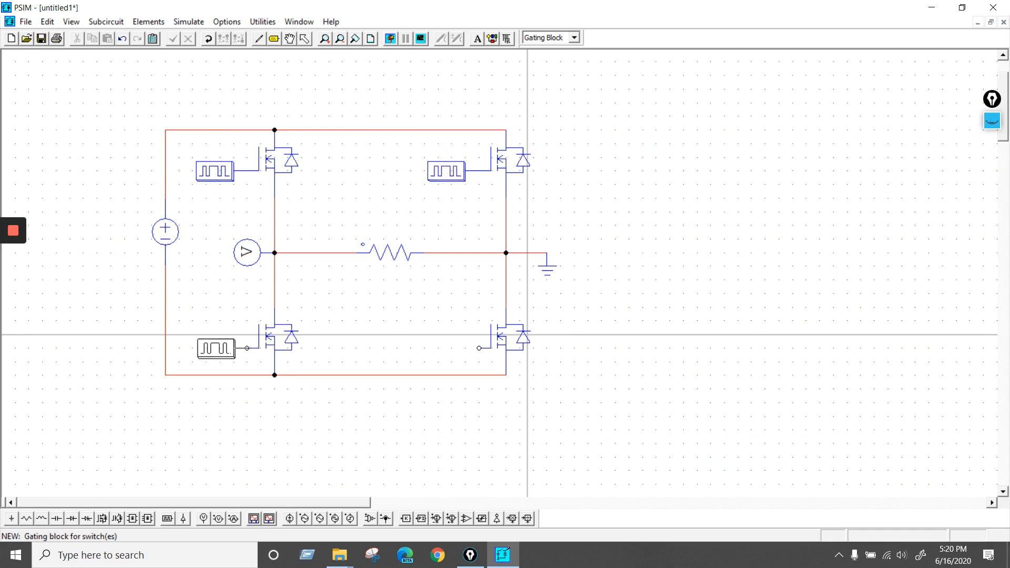
click(215, 348)
click(446, 348)
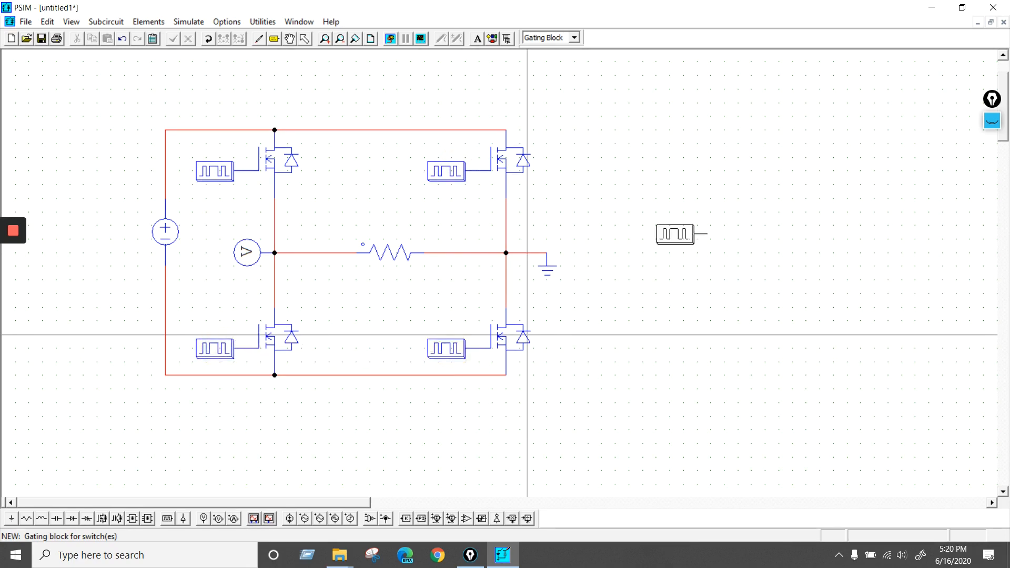
key(Escape)
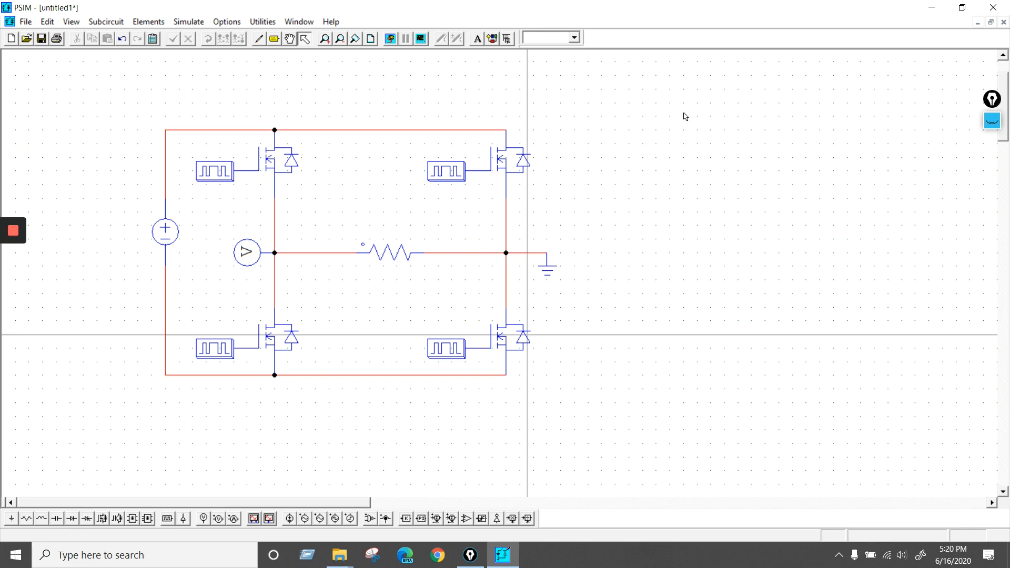
Set the DC voltage source's amplitude to 10.
double_click(173, 240)
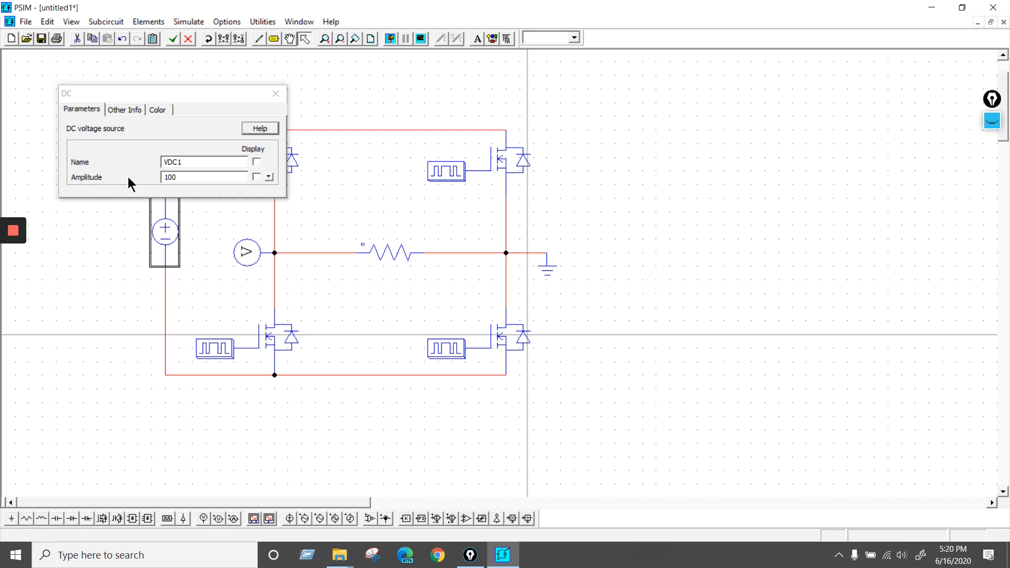
click(198, 179)
key(BackSpace)
key(BackSpace)
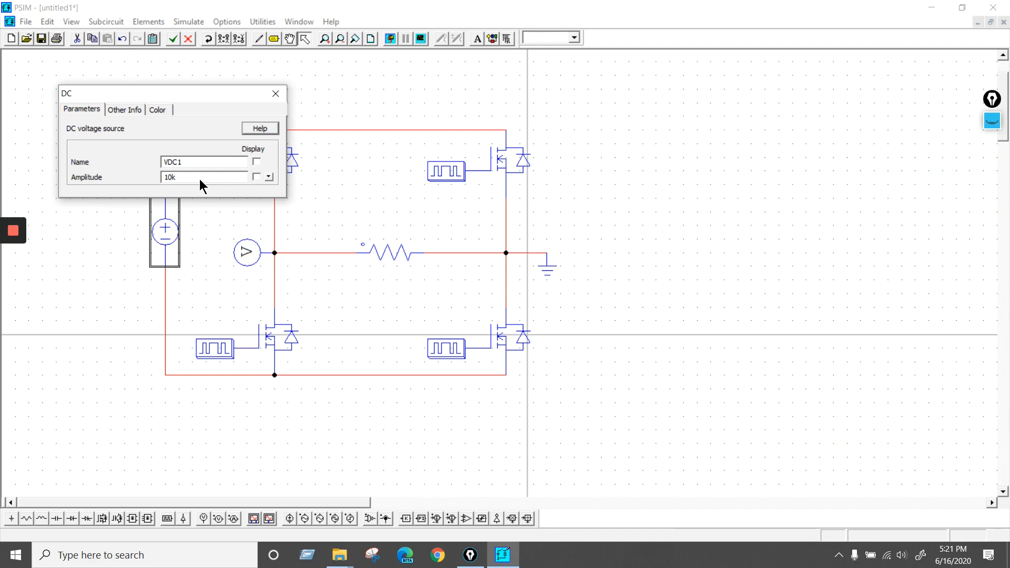
key(BackSpace)
click(274, 94)
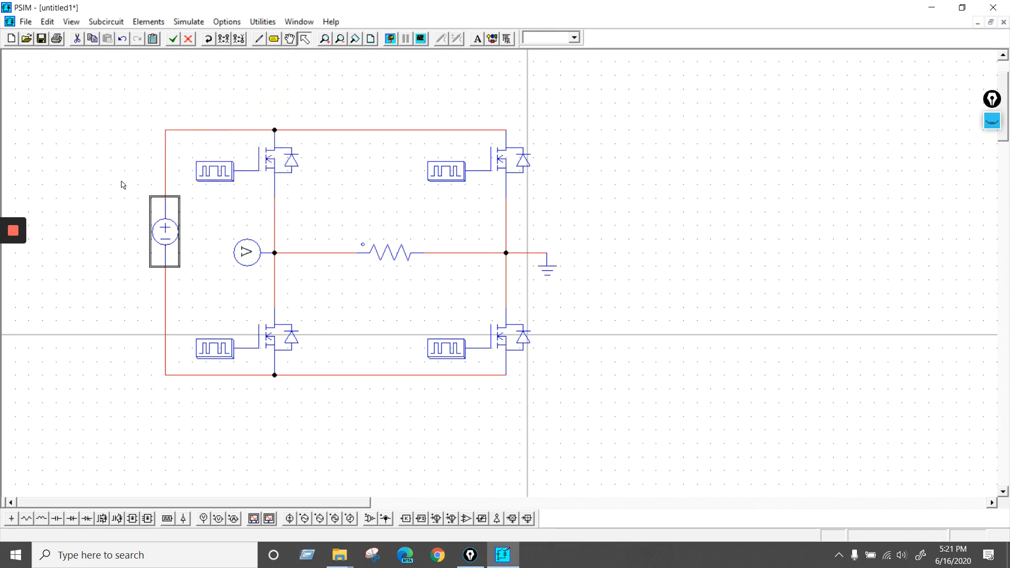
double_click(170, 230)
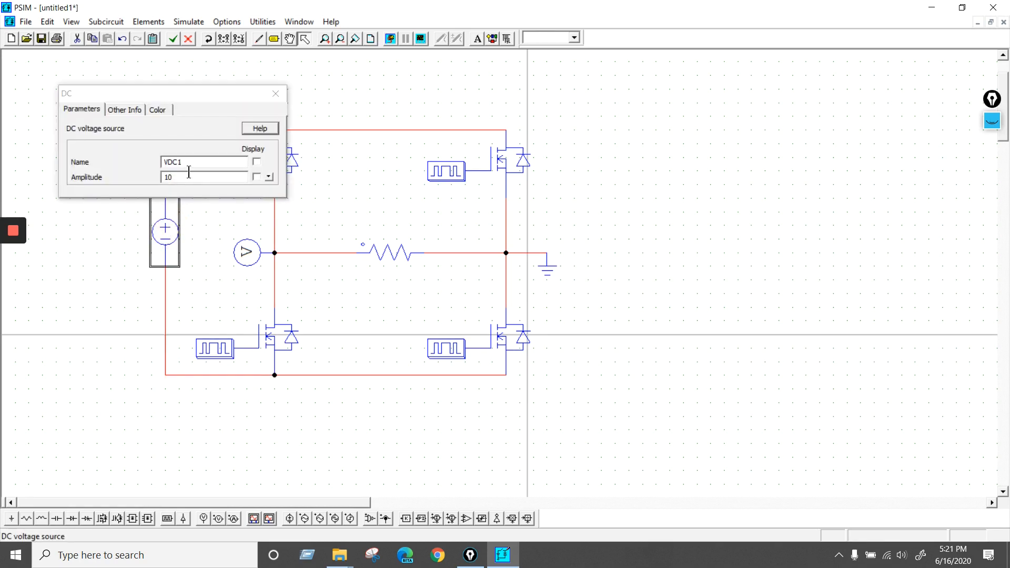
click(274, 94)
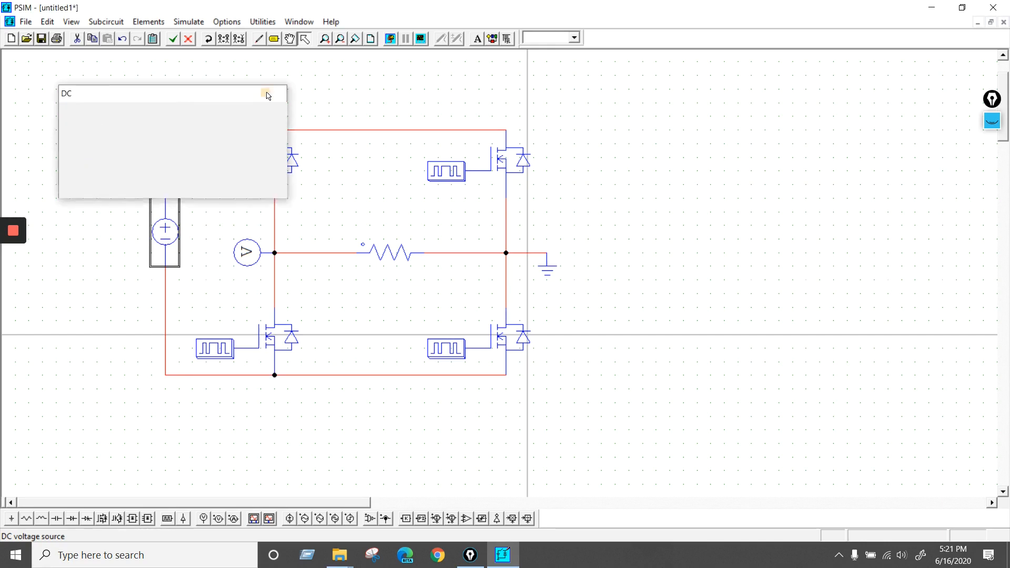
click(388, 195)
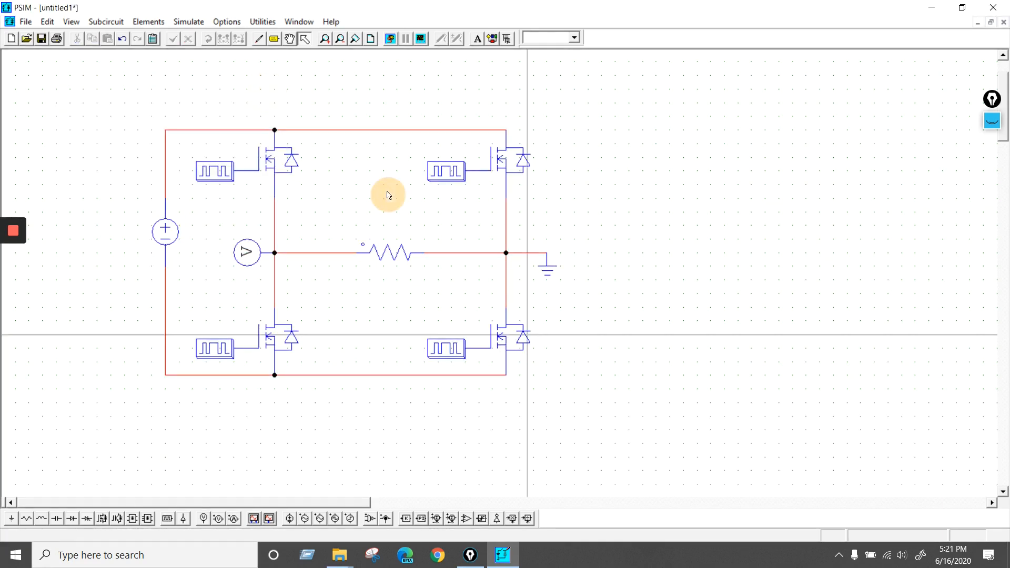
Set the load resistor's resistance to 1000.
double_click(388, 253)
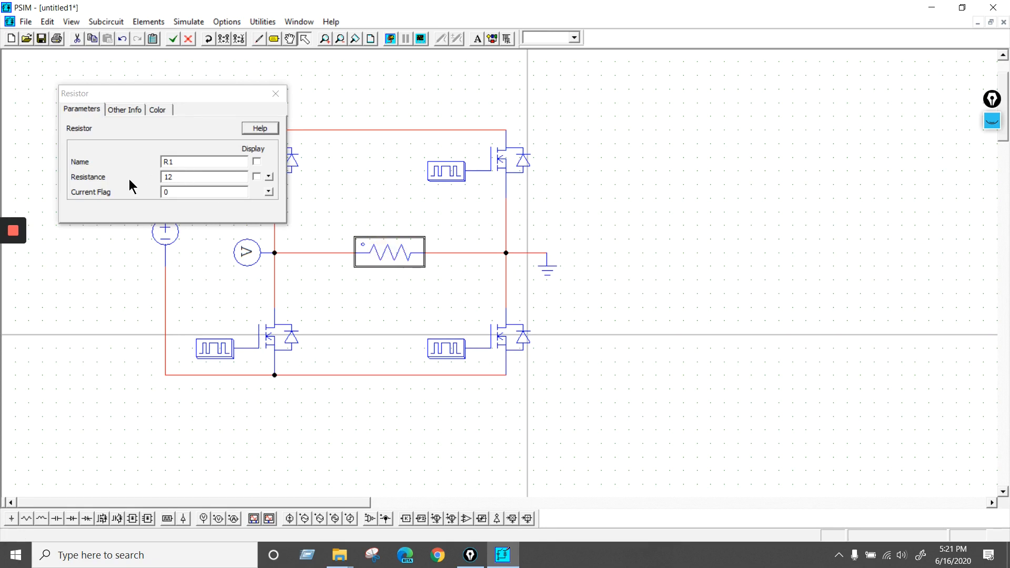
drag(181, 177, 153, 176)
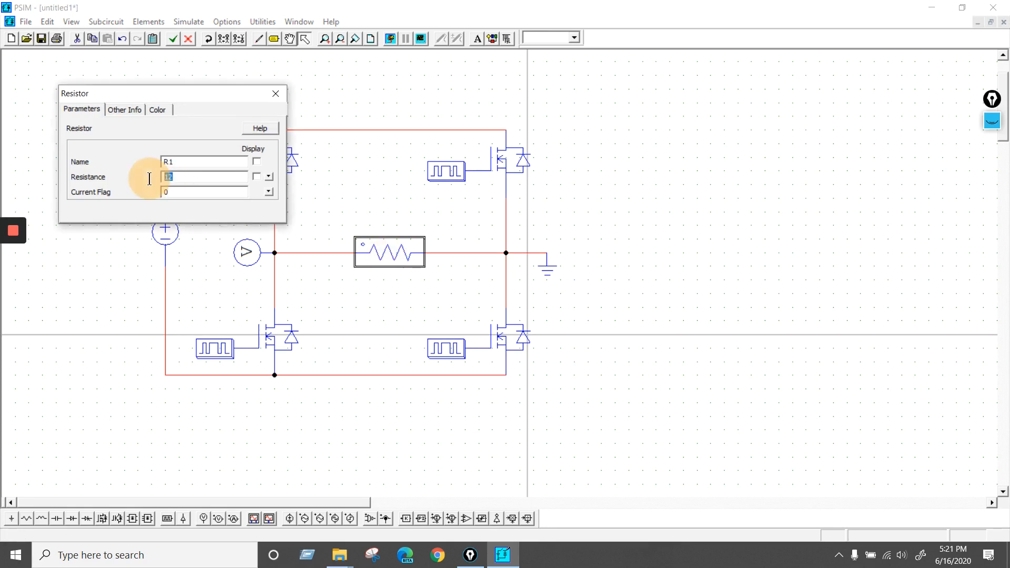
text(10000)
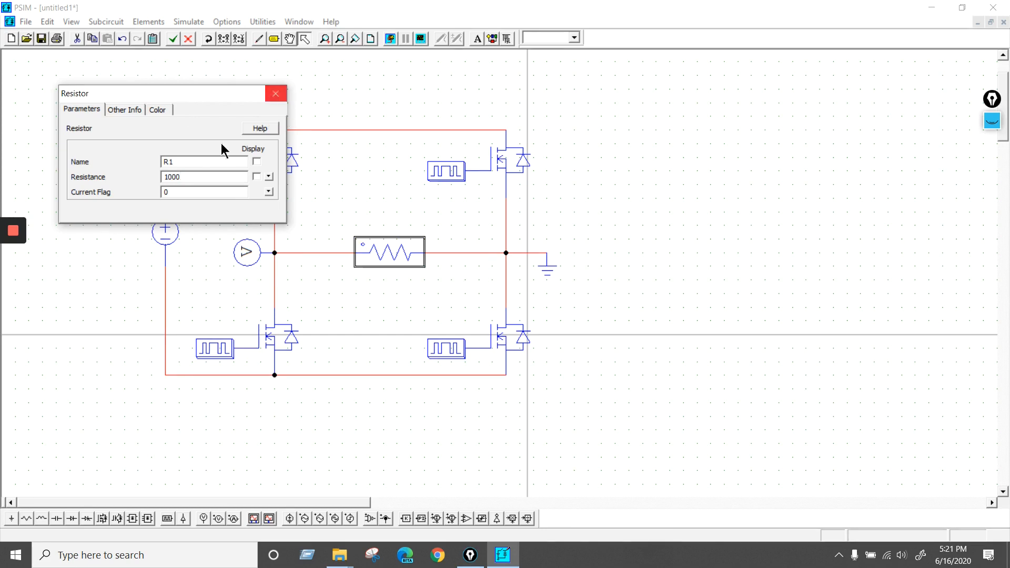
click(276, 95)
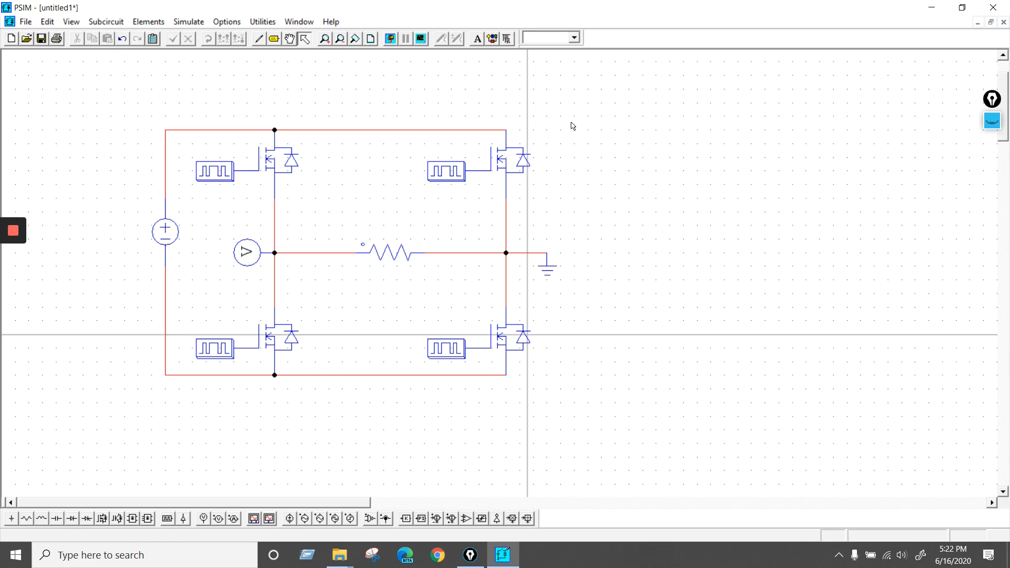
Open the upper-left gating block's parameters, then switch to the drawing whiteboard and clear its old sketch.
double_click(219, 173)
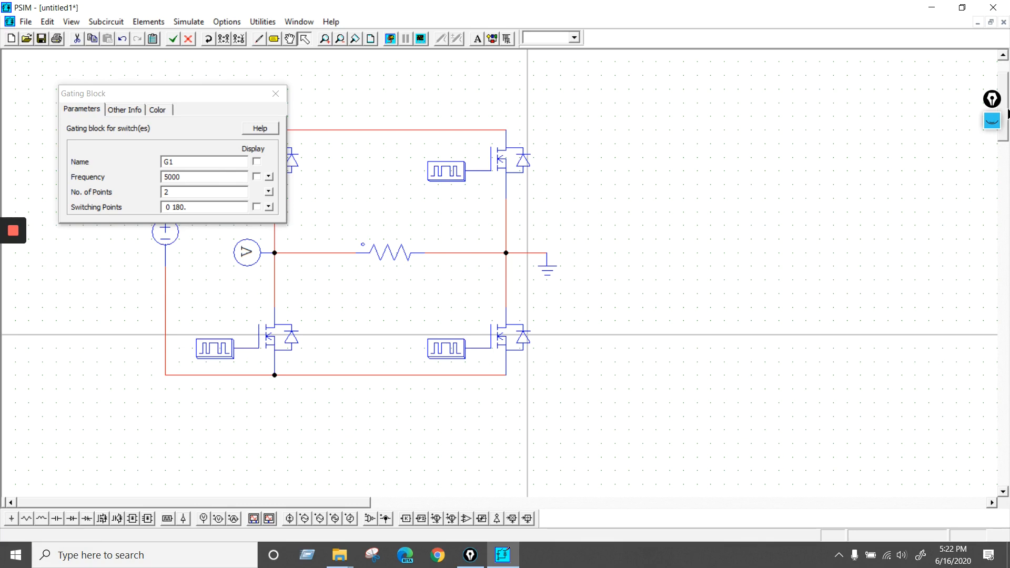
click(993, 122)
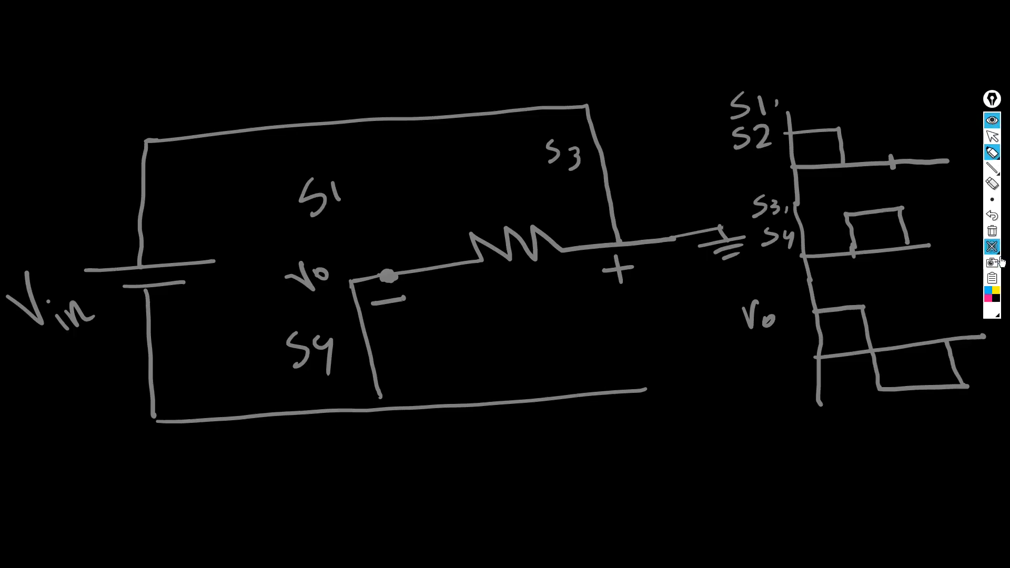
click(991, 233)
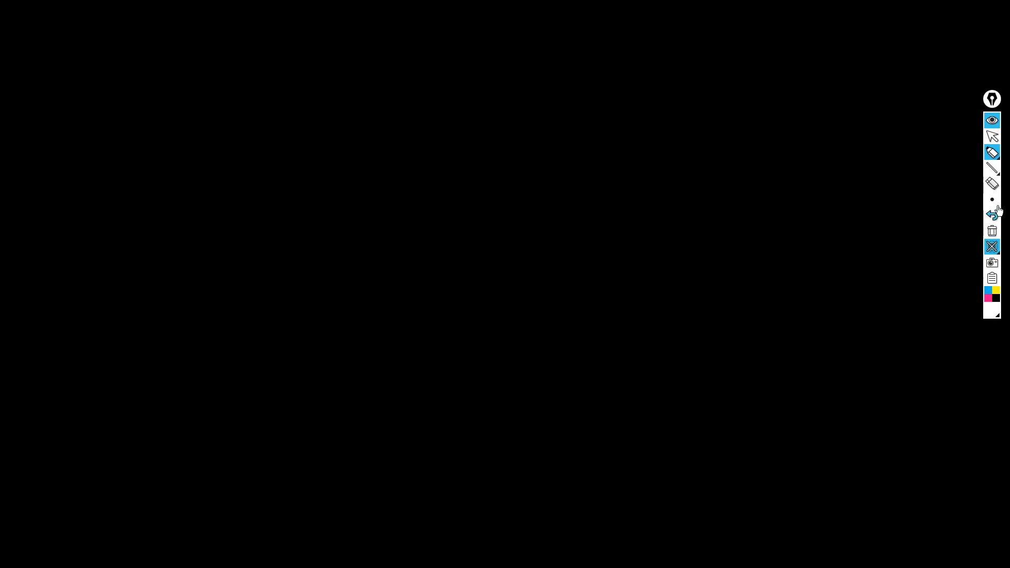
Draw a pair of axes on the blank whiteboard with two square gating pulses separated by a gap.
click(992, 153)
drag(156, 136, 136, 291)
drag(153, 207, 513, 194)
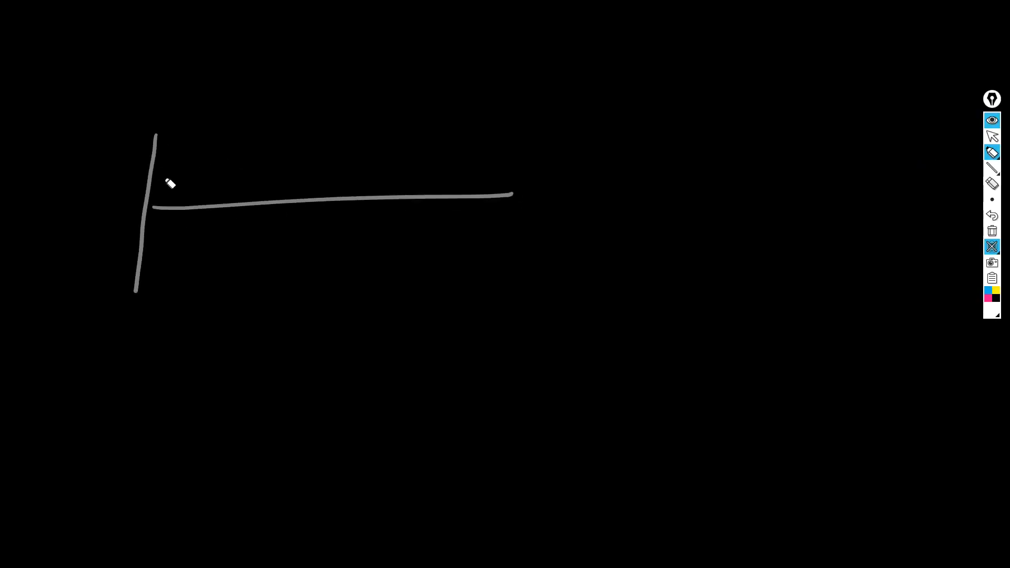
mouse_move(153, 153)
mouse_down()
mouse_move(266, 140)
mouse_move(271, 200)
mouse_up()
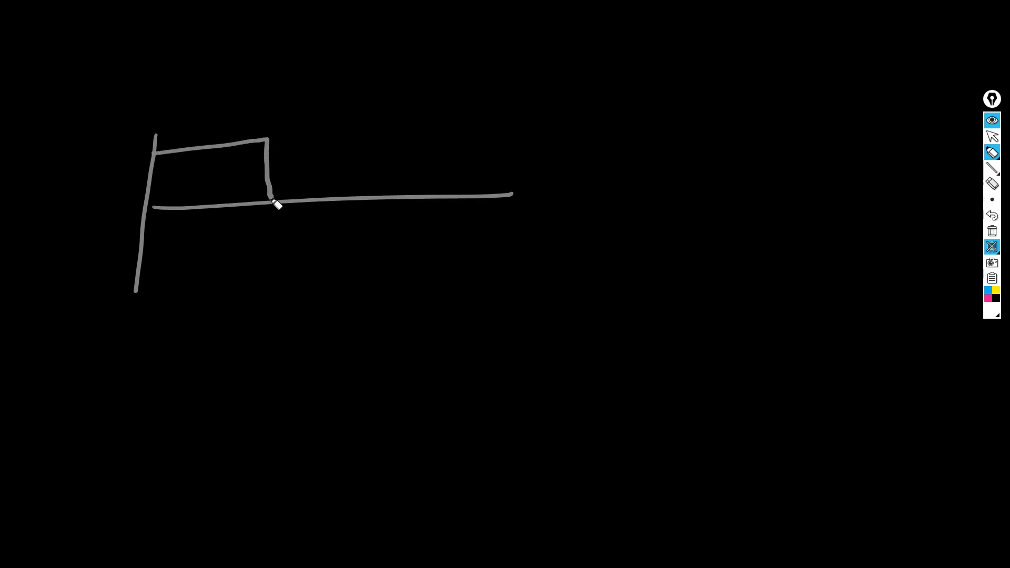
mouse_move(397, 191)
mouse_down()
mouse_move(395, 140)
mouse_move(507, 141)
mouse_move(501, 193)
mouse_up()
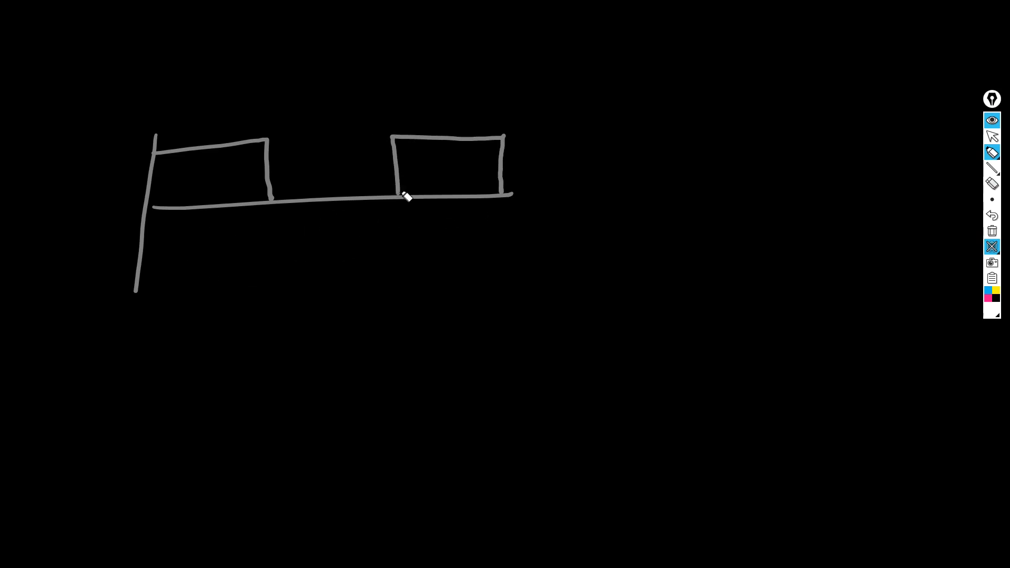
Label the first pulse "ON" and the gap "off", and mark the start of the second pulse as 360°.
drag(406, 190, 391, 200)
drag(187, 168, 211, 181)
drag(304, 159, 312, 185)
drag(343, 131, 337, 184)
drag(314, 166, 344, 151)
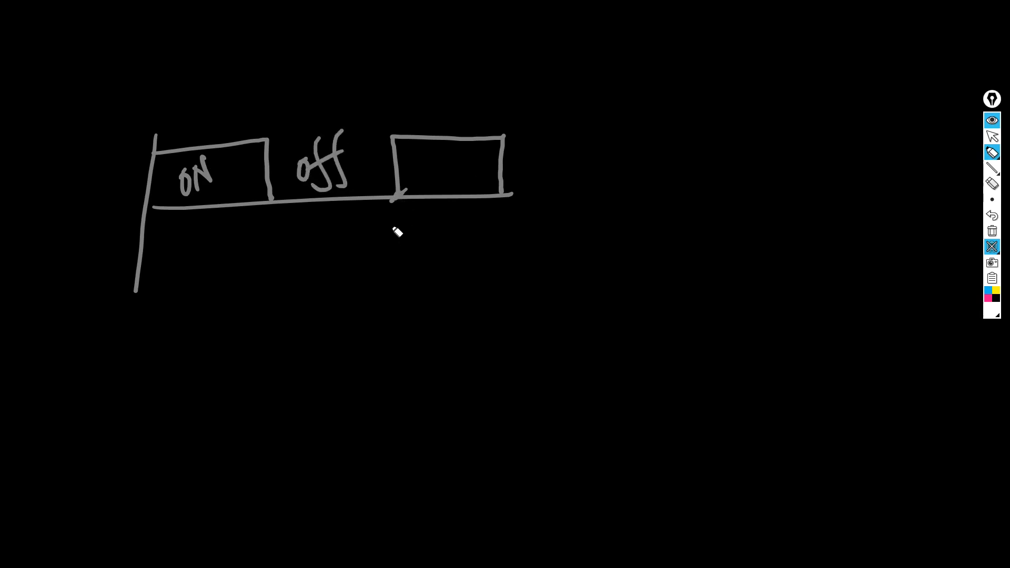
drag(384, 221, 390, 254)
drag(430, 212, 411, 238)
drag(446, 215, 447, 216)
drag(463, 208, 462, 208)
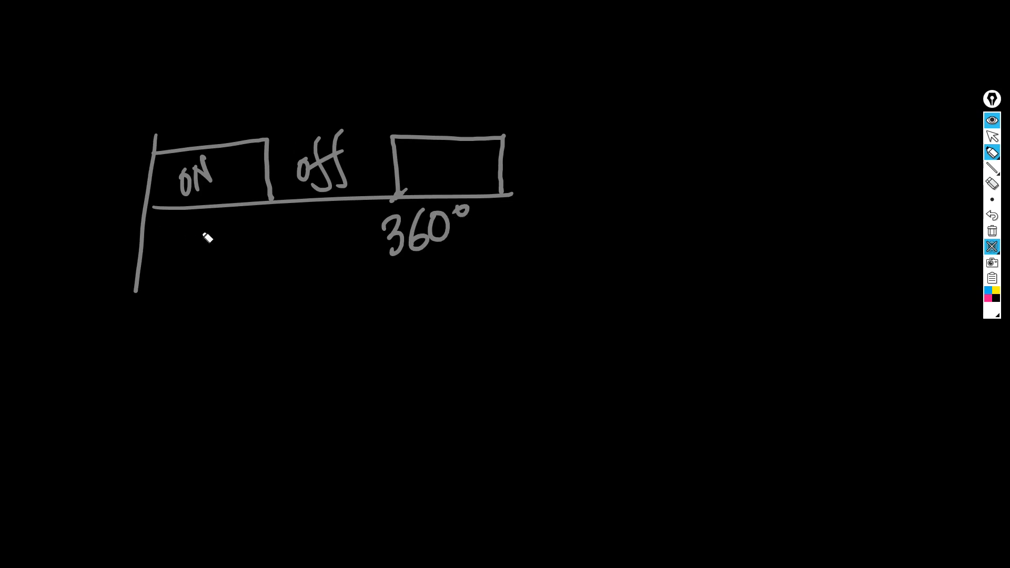
Mark the first pulse's start and end on the axis and write the switching points 0 and 180 beside the waveform.
drag(157, 208, 131, 208)
click(145, 204)
click(271, 202)
drag(679, 171, 685, 172)
mouse_move(775, 163)
mouse_down()
mouse_move(773, 191)
mouse_move(809, 191)
mouse_move(815, 168)
mouse_up()
drag(845, 157, 844, 158)
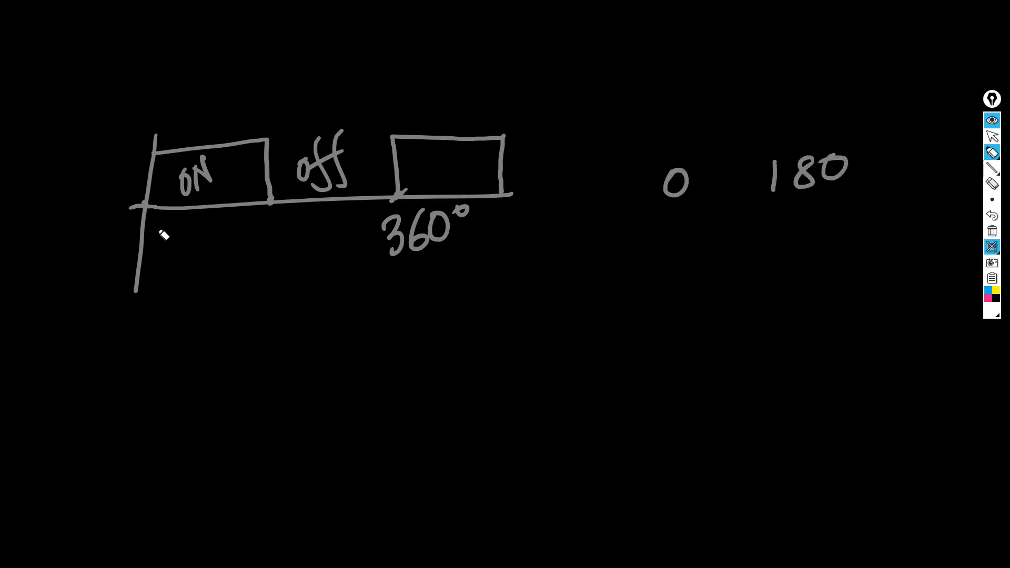
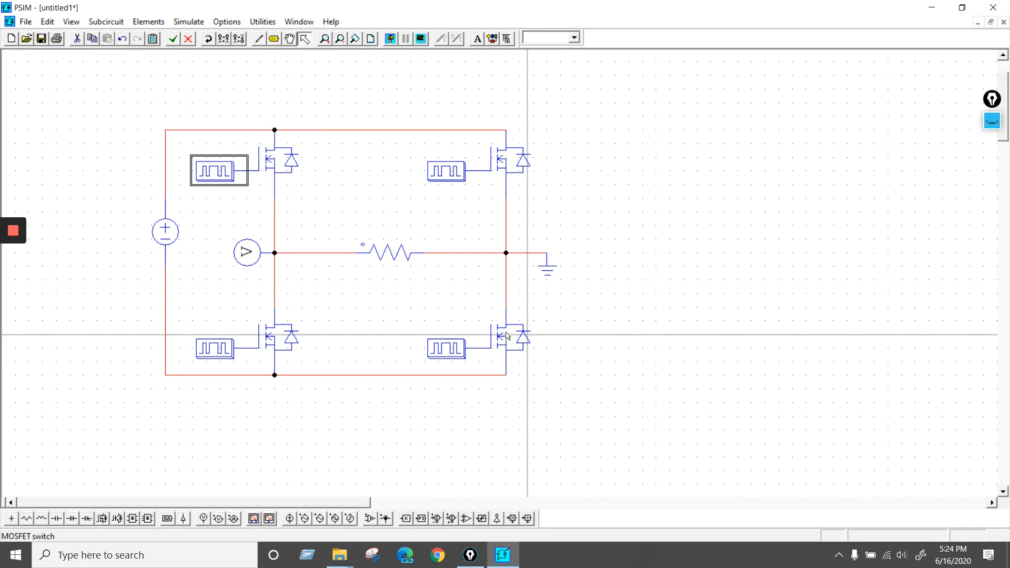
Check the lower-right gating block's parameters and set the upper-right gating block's switching points to 1800 360.
double_click(457, 356)
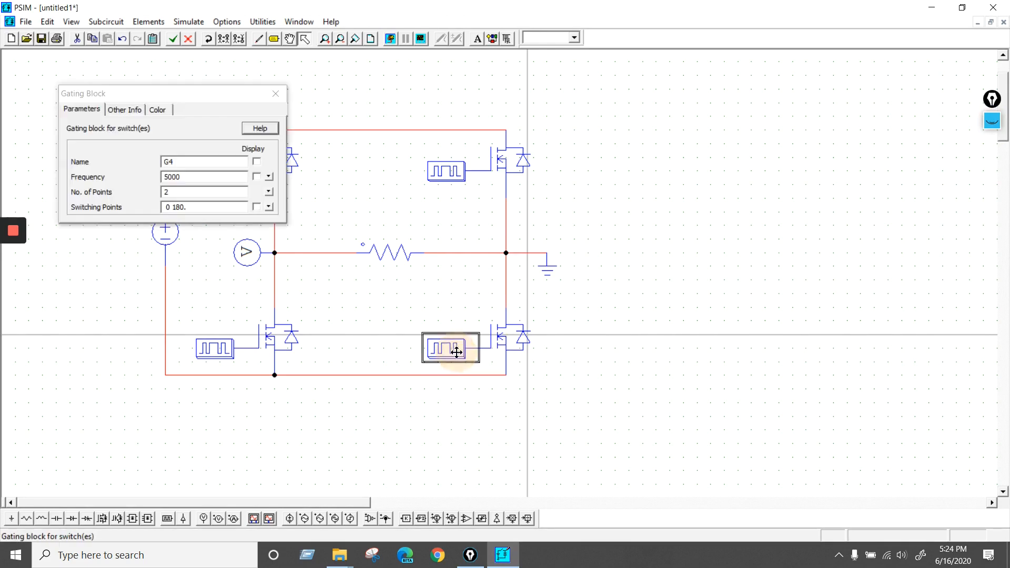
click(276, 94)
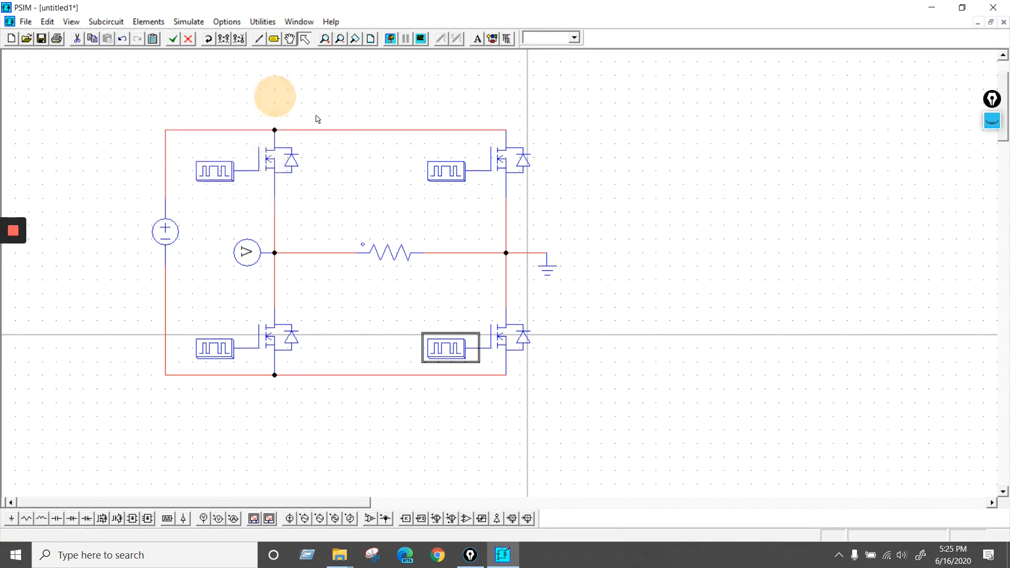
double_click(444, 172)
click(167, 209)
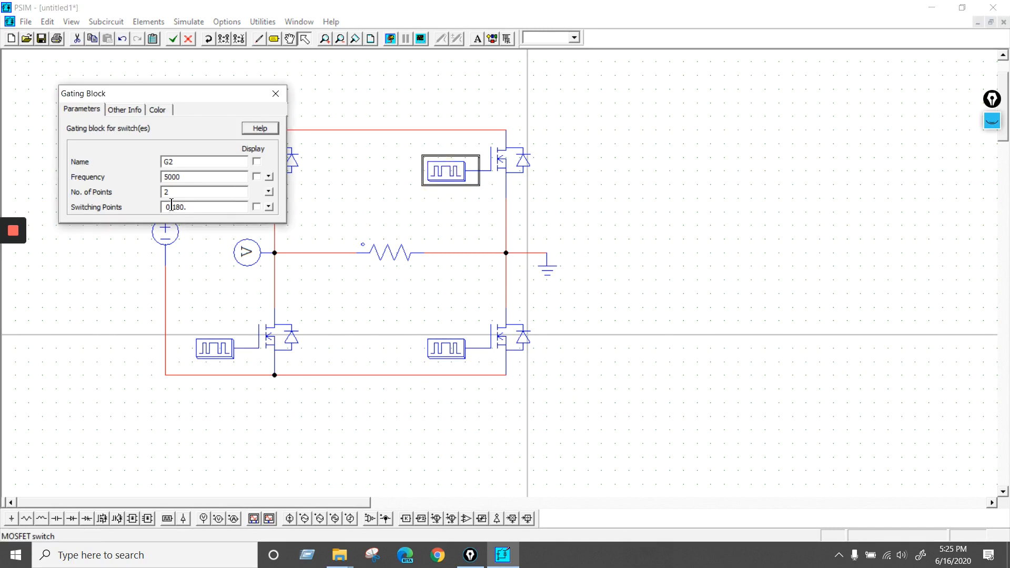
text(180)
click(195, 207)
key(BackSpace)
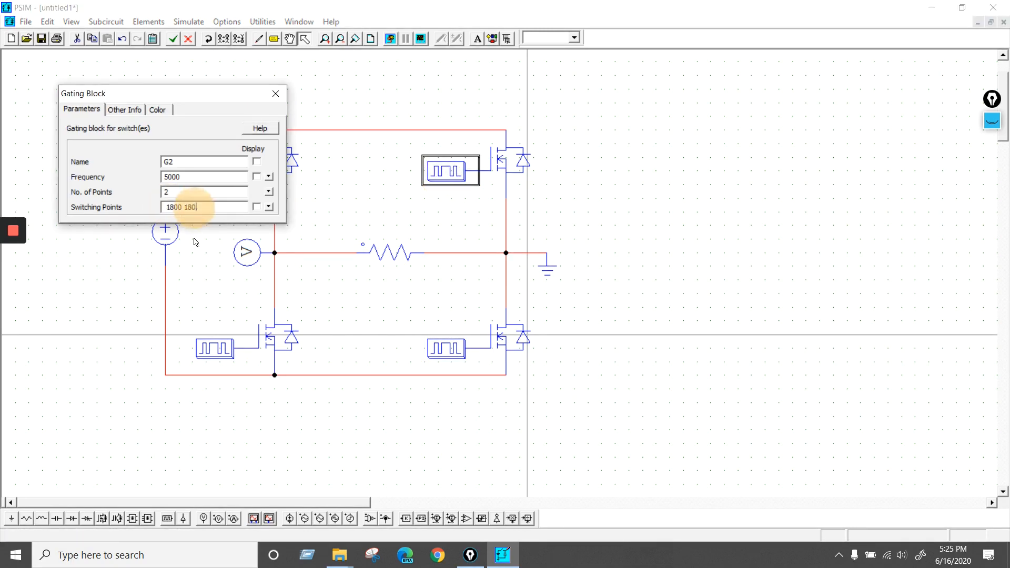
key(BackSpace)
key(BackSpace)
key(BackSpace)
text(360)
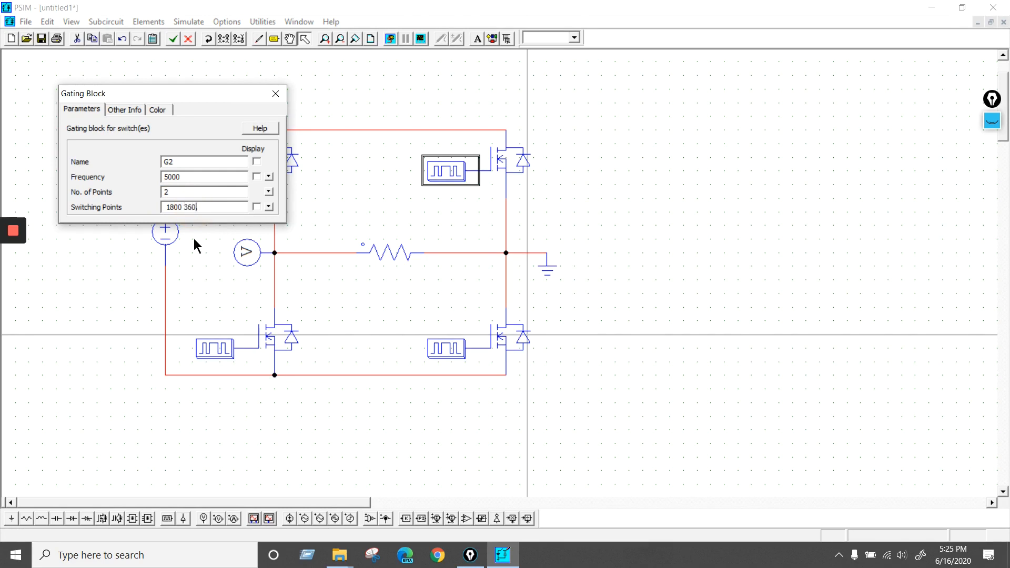
click(273, 94)
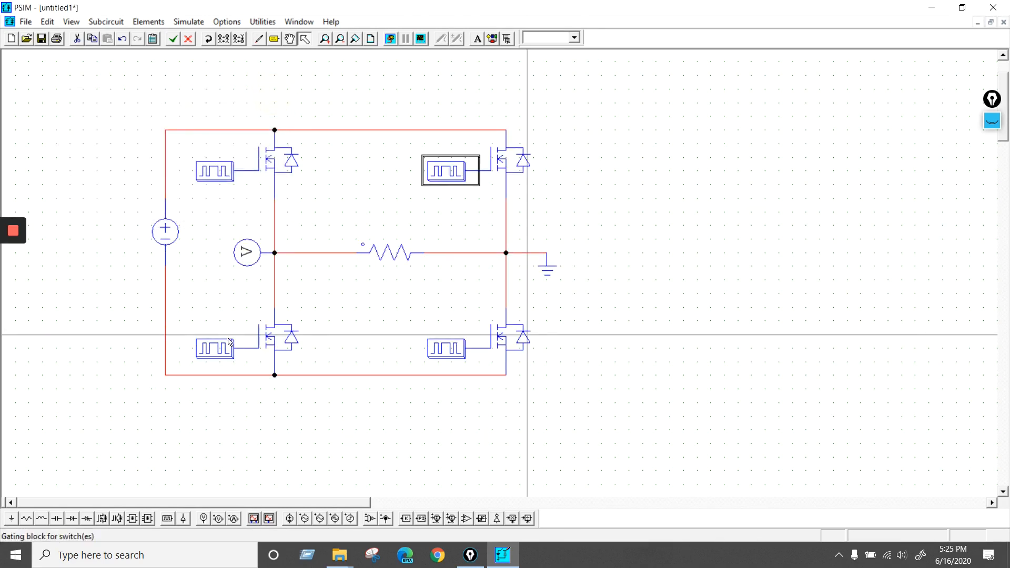
Set the lower-left gating block's switching points to 180 360.
click(176, 361)
double_click(213, 347)
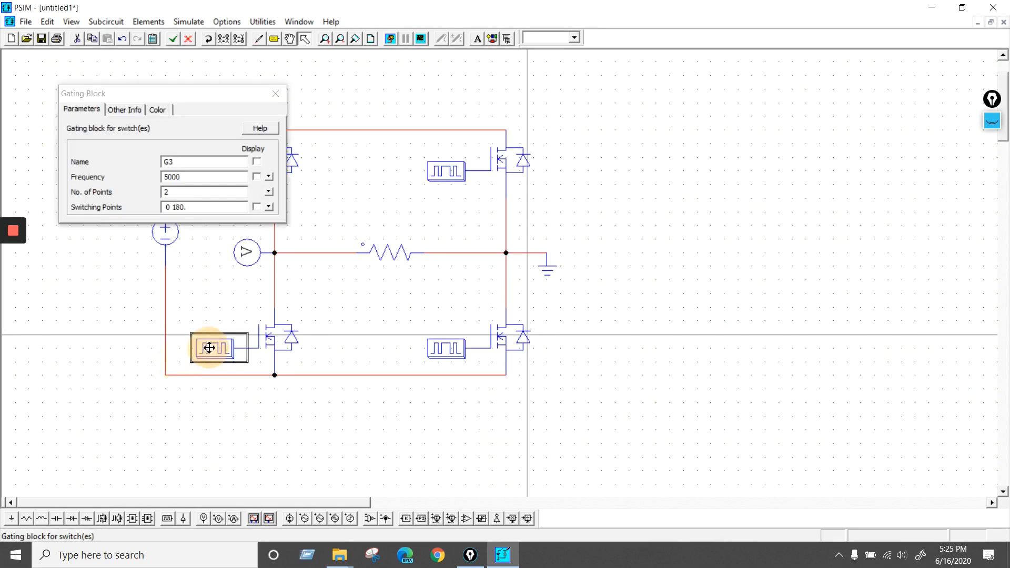
click(167, 205)
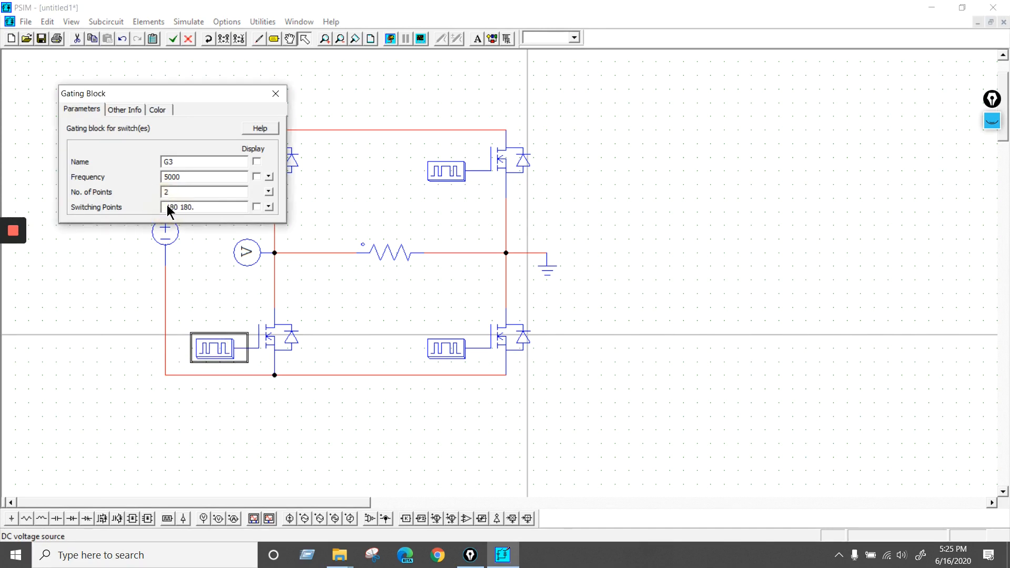
click(188, 207)
key(BackSpace)
key(BackSpace)
text(36)
click(279, 98)
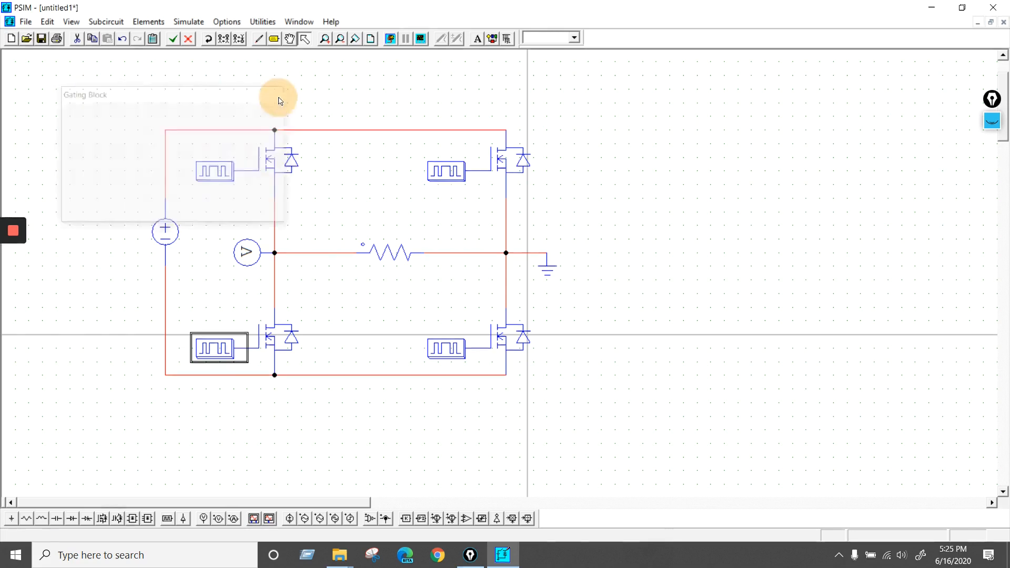
click(396, 187)
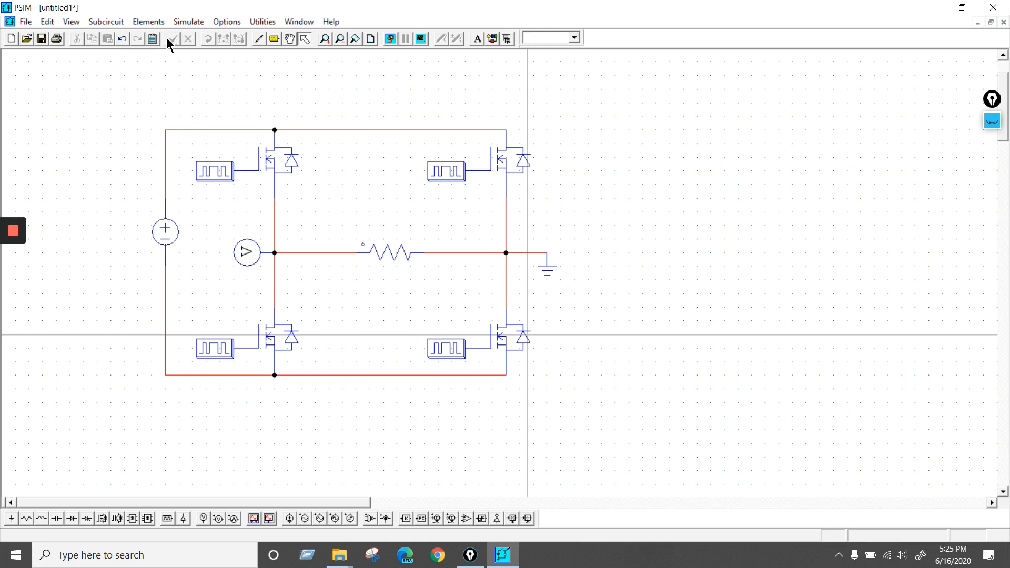
Place a simulation control element beside the circuit's upper-left corner and set its total time to 5.
click(181, 25)
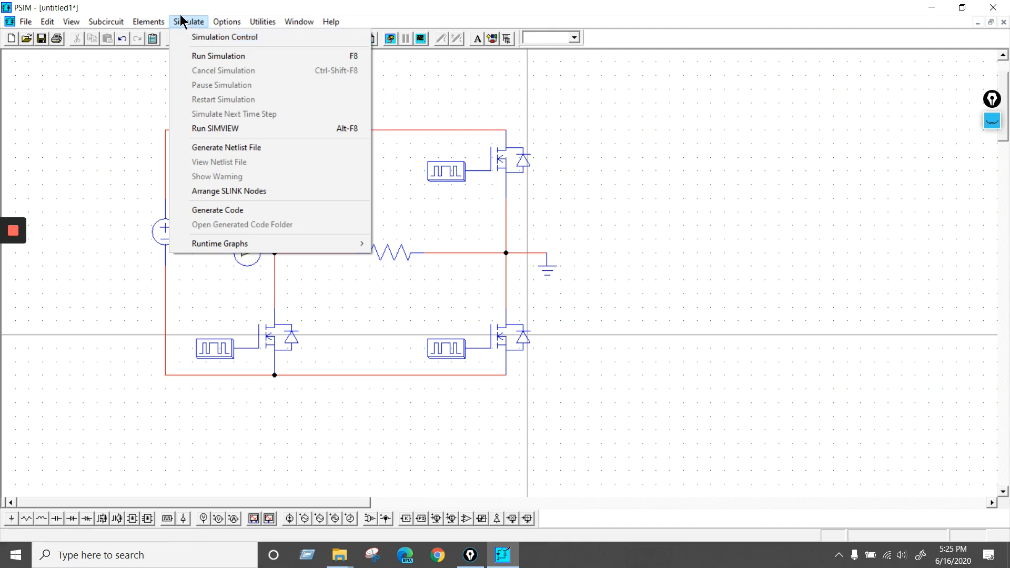
click(182, 21)
double_click(182, 8)
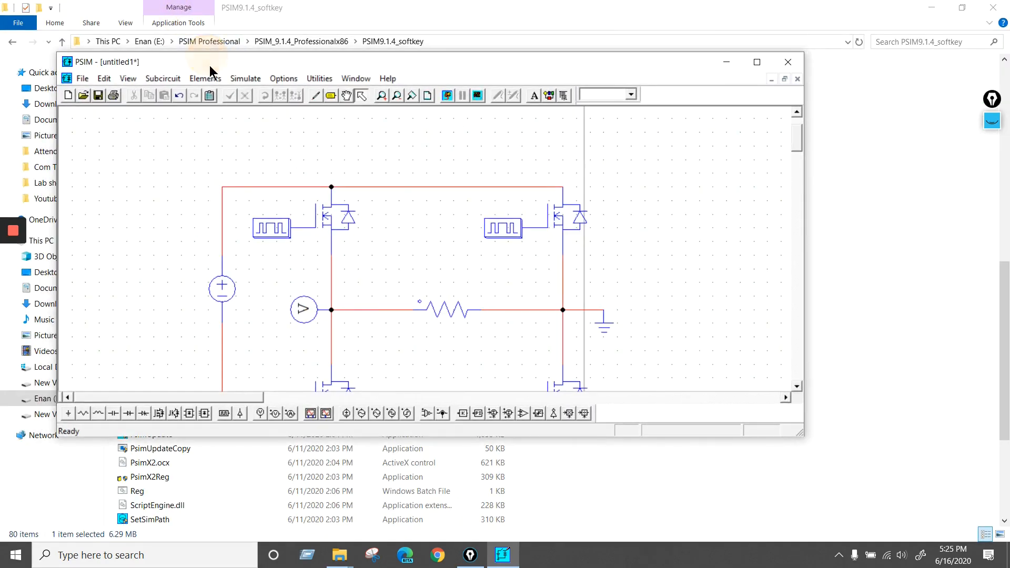
double_click(210, 65)
click(185, 26)
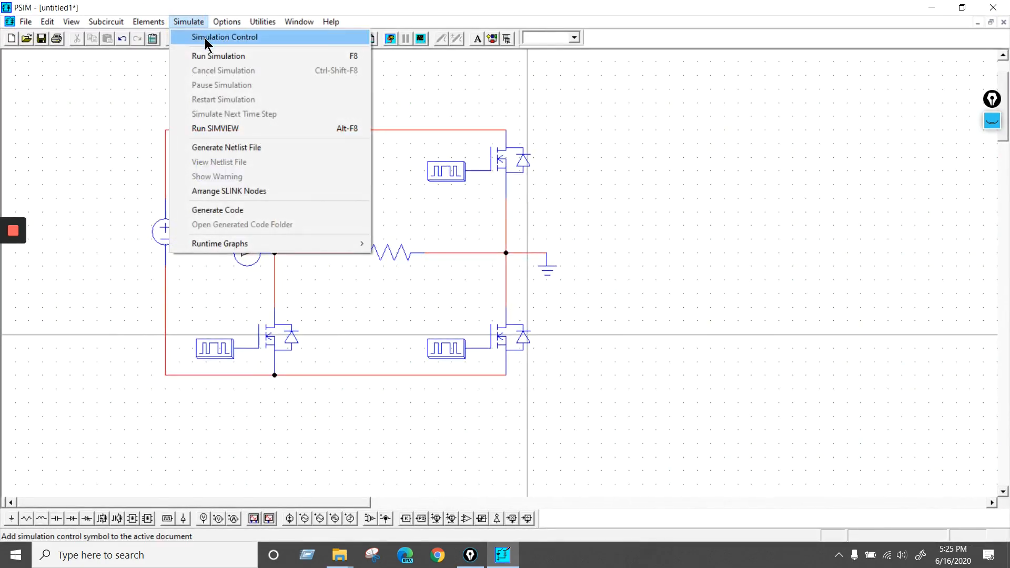
click(207, 38)
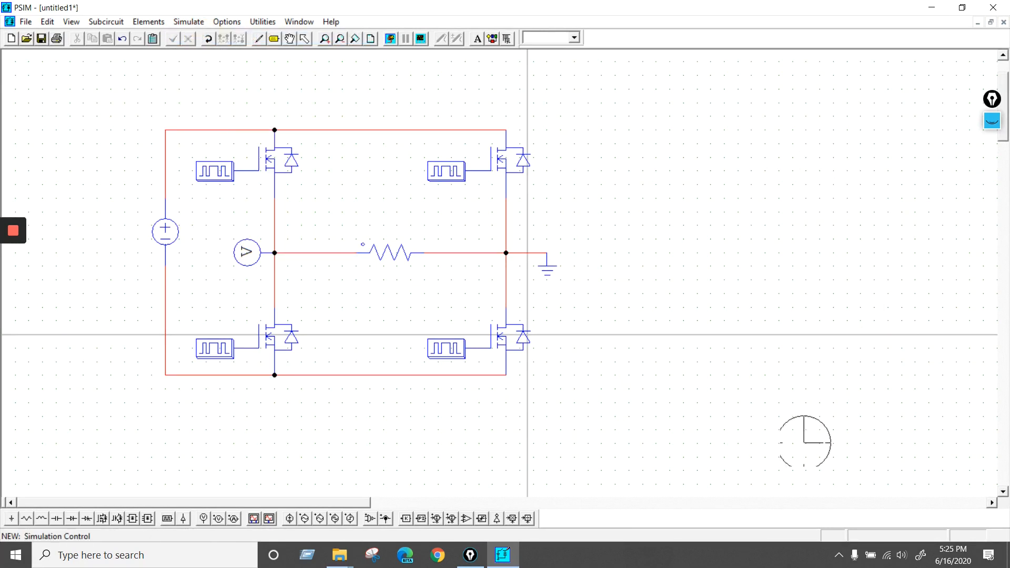
click(94, 128)
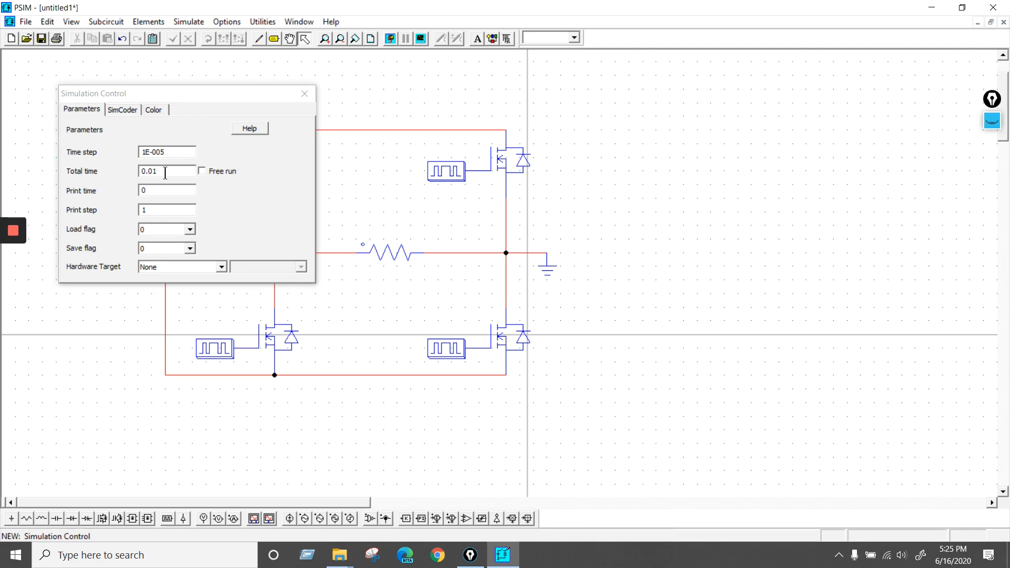
drag(165, 173, 126, 167)
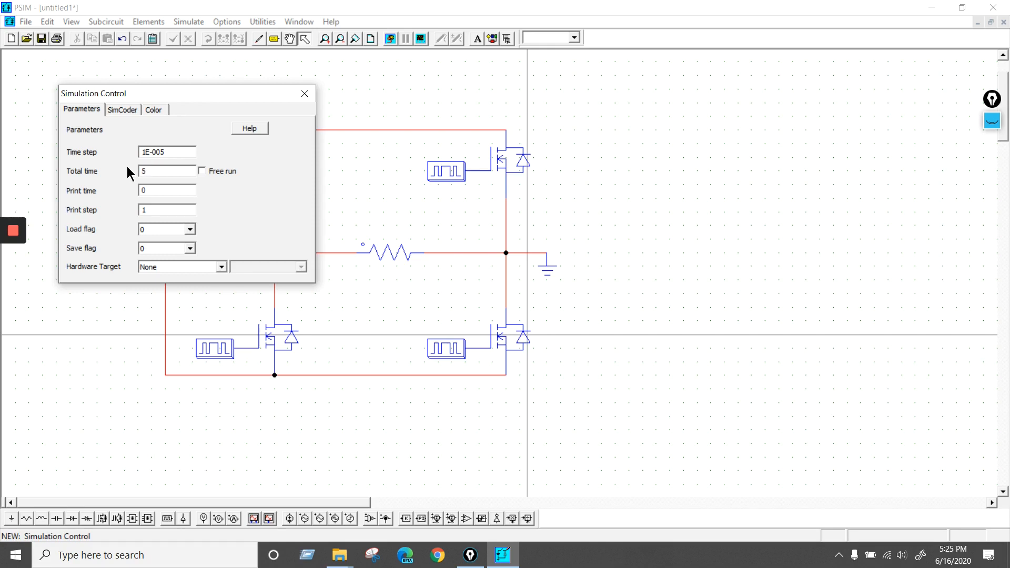
click(309, 100)
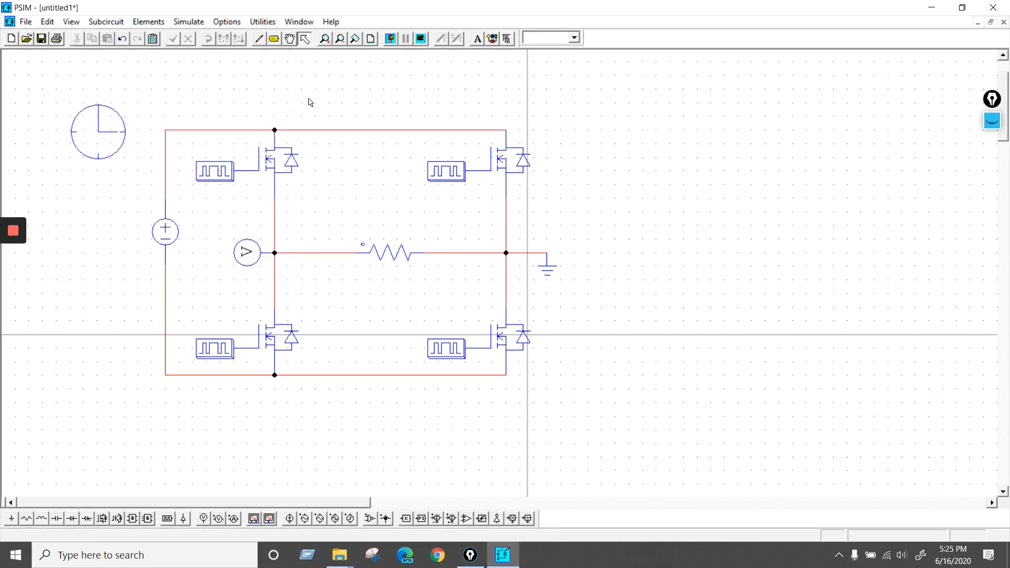
Review the upper-left gating block's frequency and switching points without changing them.
double_click(214, 171)
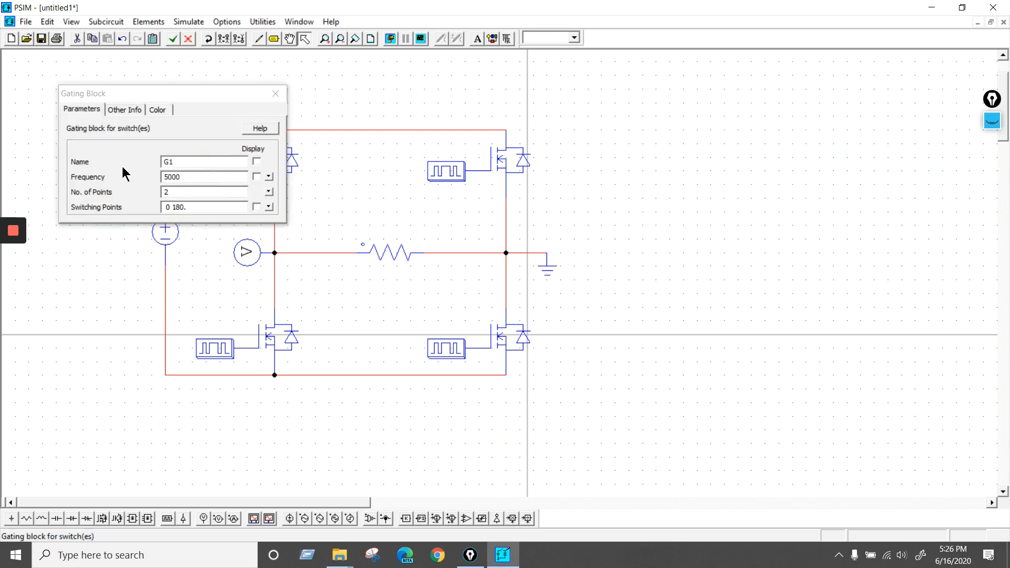
click(275, 94)
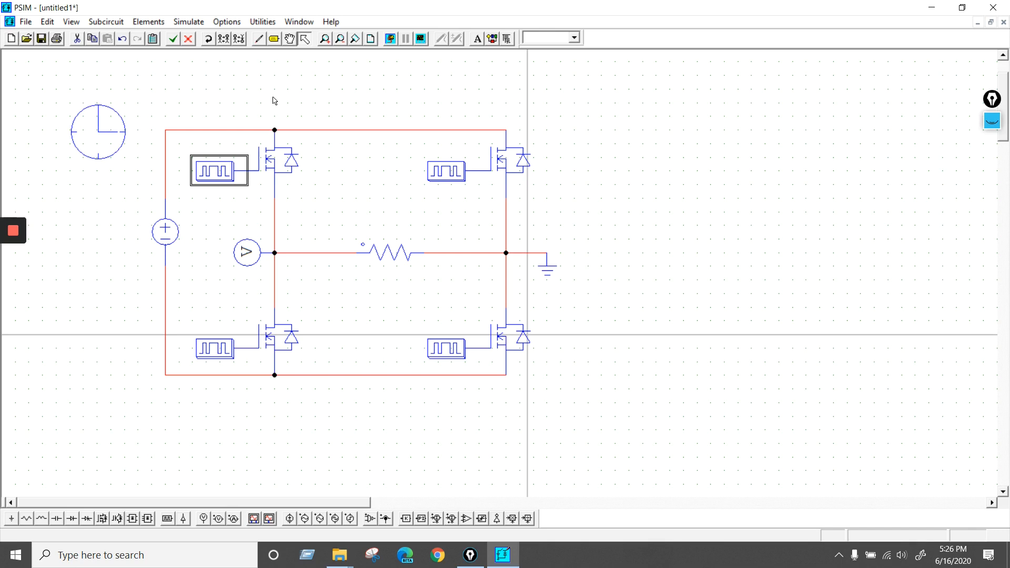
click(347, 87)
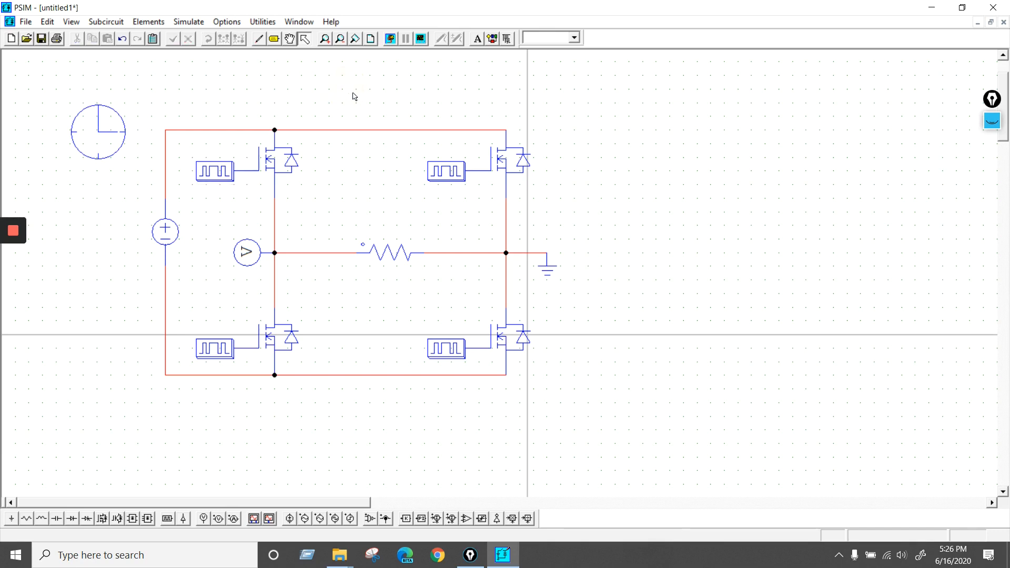
Try to run the simulation of the inverter circuit.
click(182, 23)
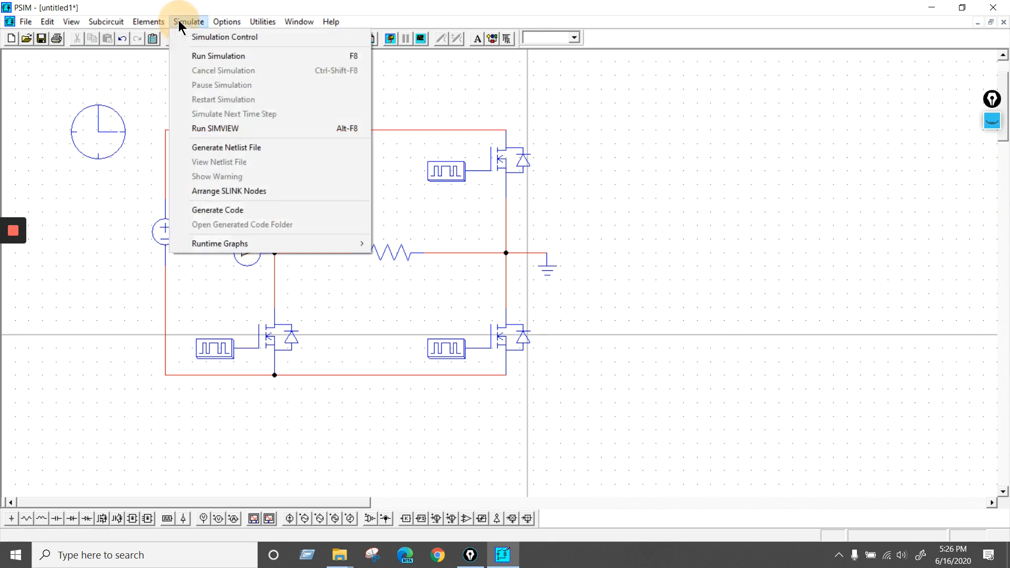
click(212, 61)
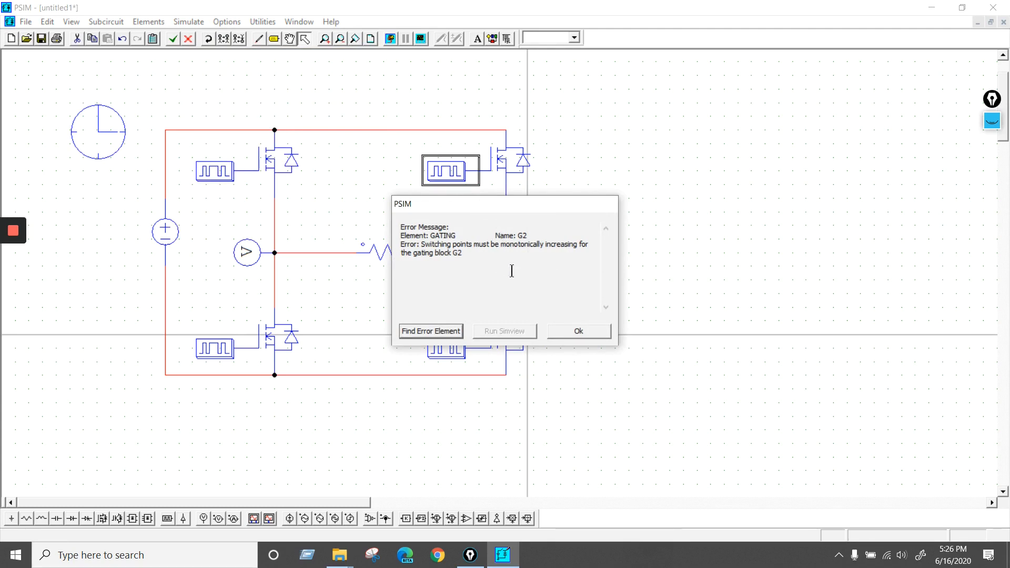
click(579, 331)
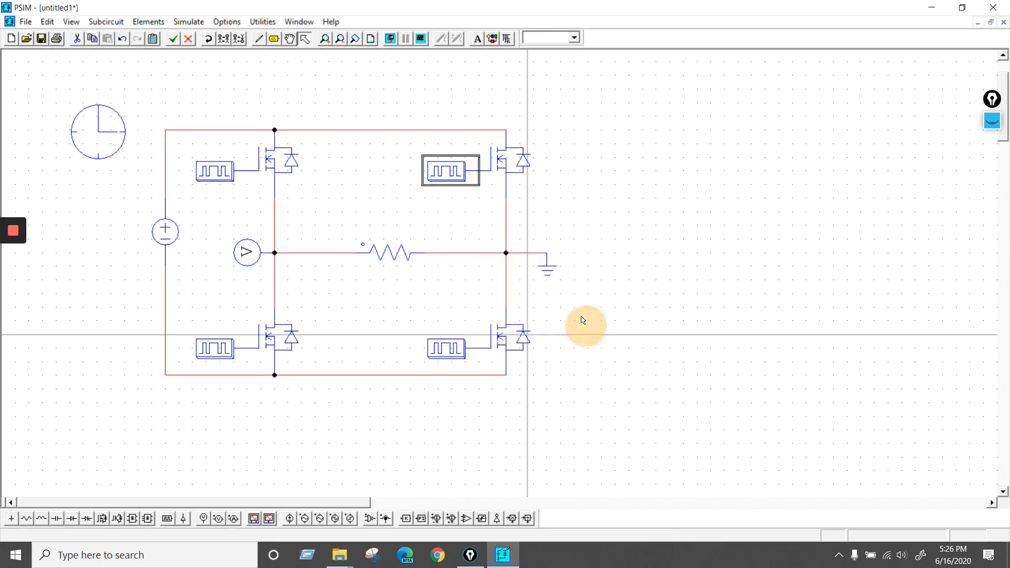
Correct the upper-right gating block's switching points to 180 360.
double_click(448, 173)
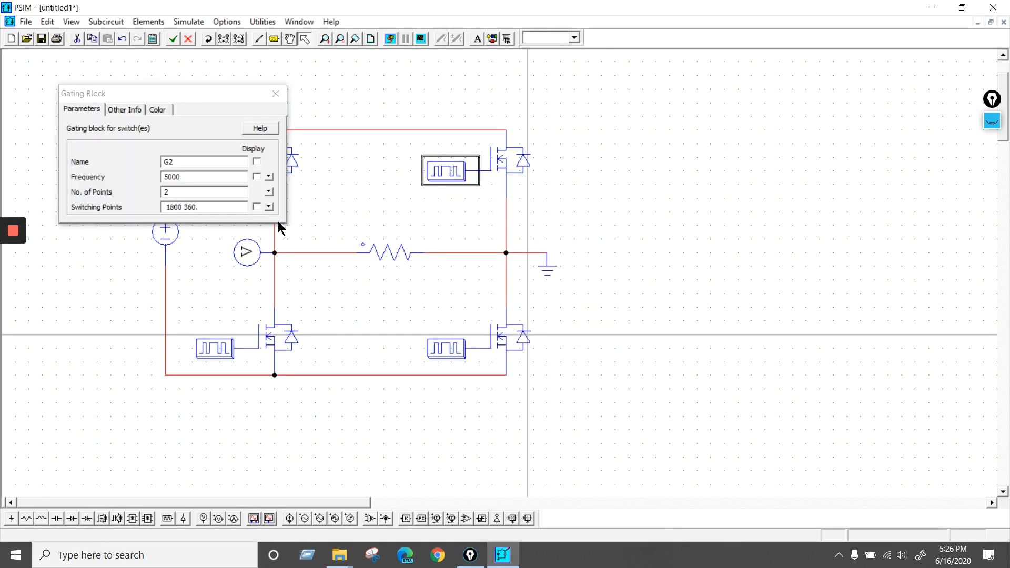
click(181, 206)
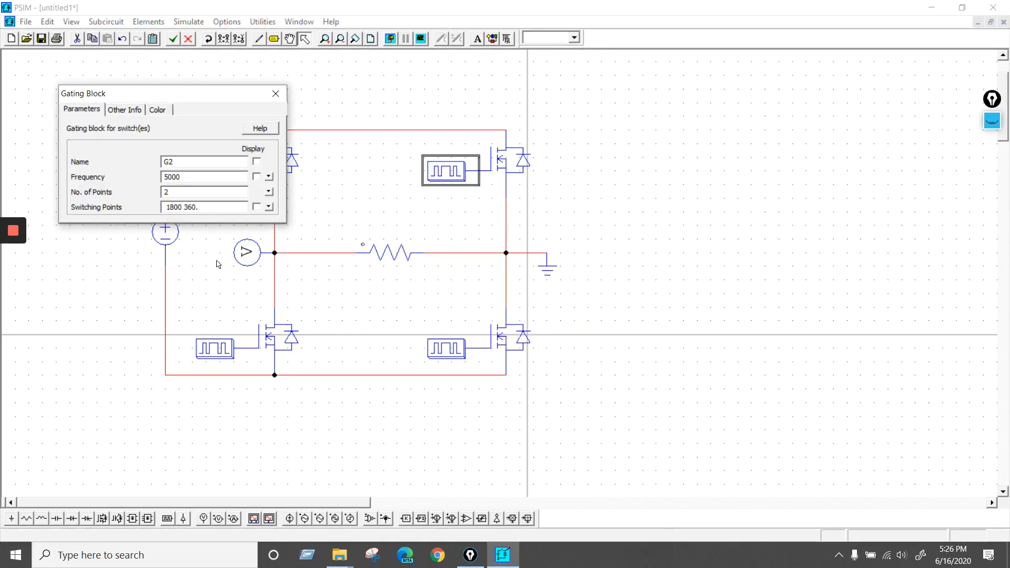
key(BackSpace)
click(167, 207)
click(285, 95)
Run the simulation and enlarge the V1 waveform graph to fill the screen.
click(196, 22)
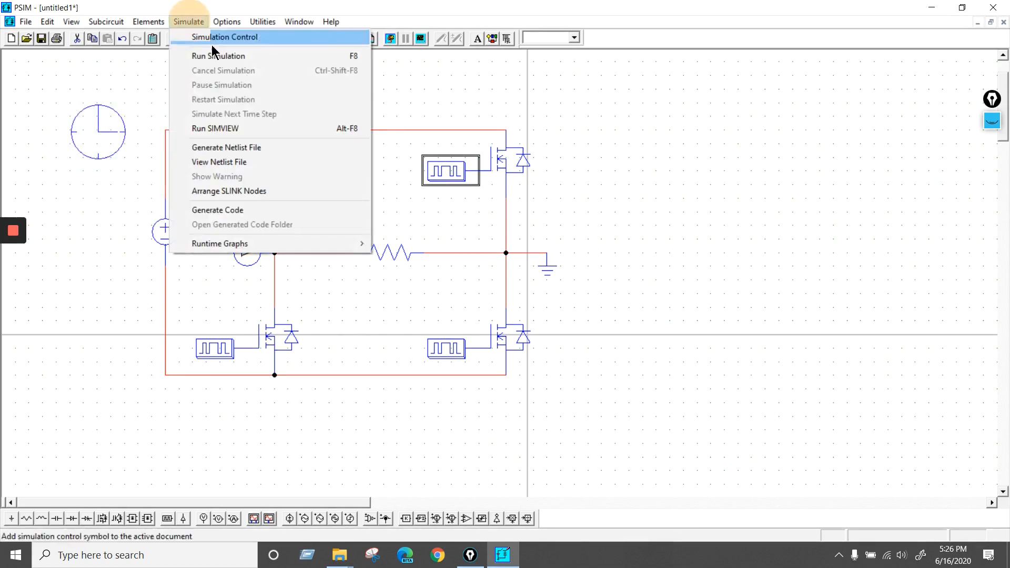
click(219, 56)
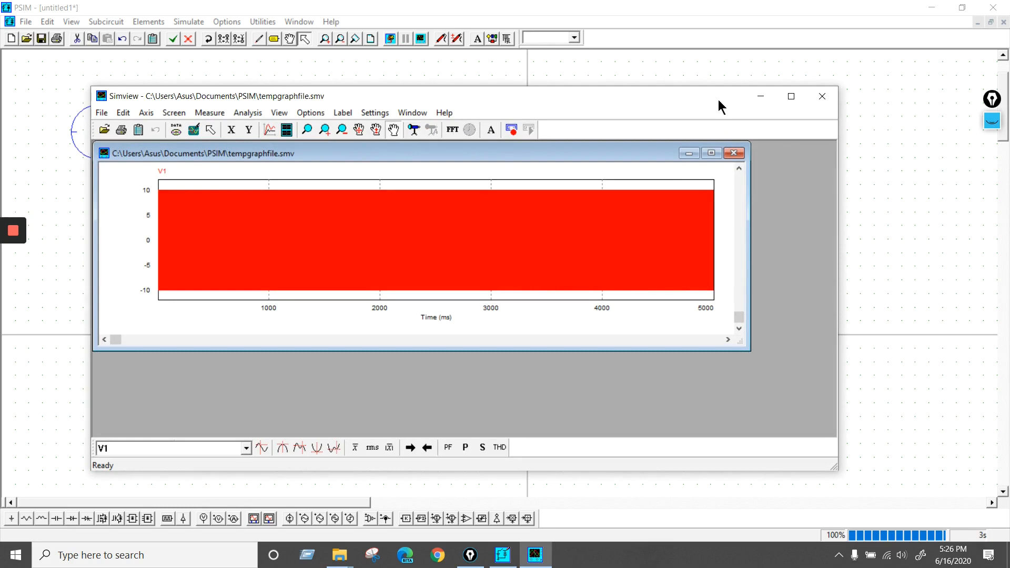
click(712, 153)
click(791, 97)
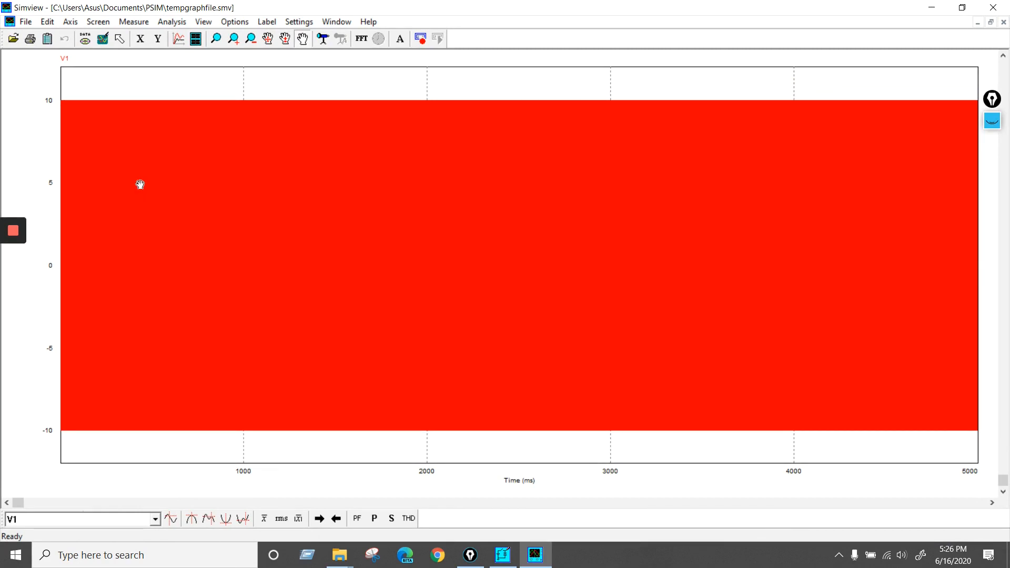
Zoom in repeatedly on the V1 waveform to examine the individual output pulses.
click(234, 39)
click(235, 39)
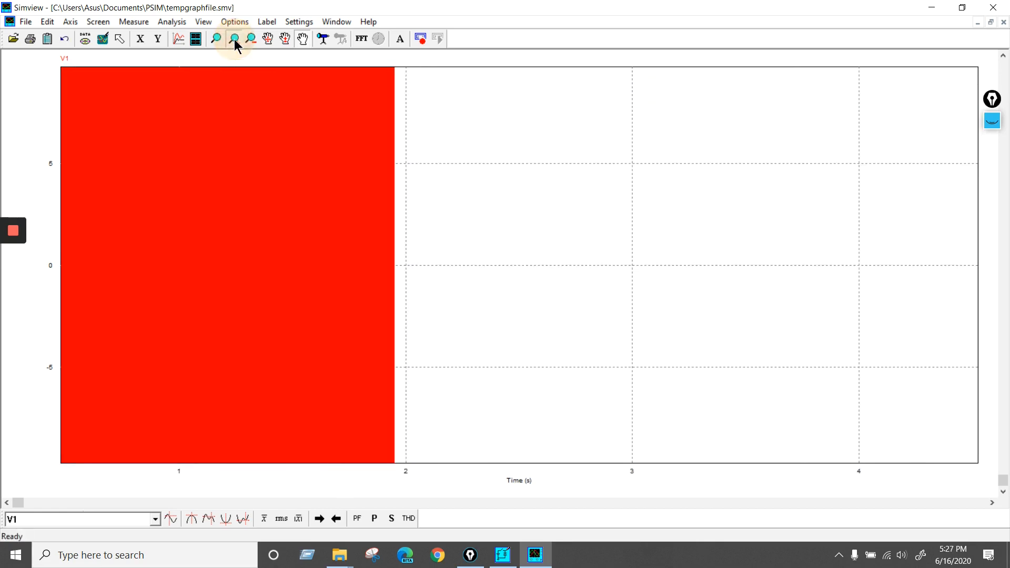
click(234, 39)
click(235, 39)
click(235, 38)
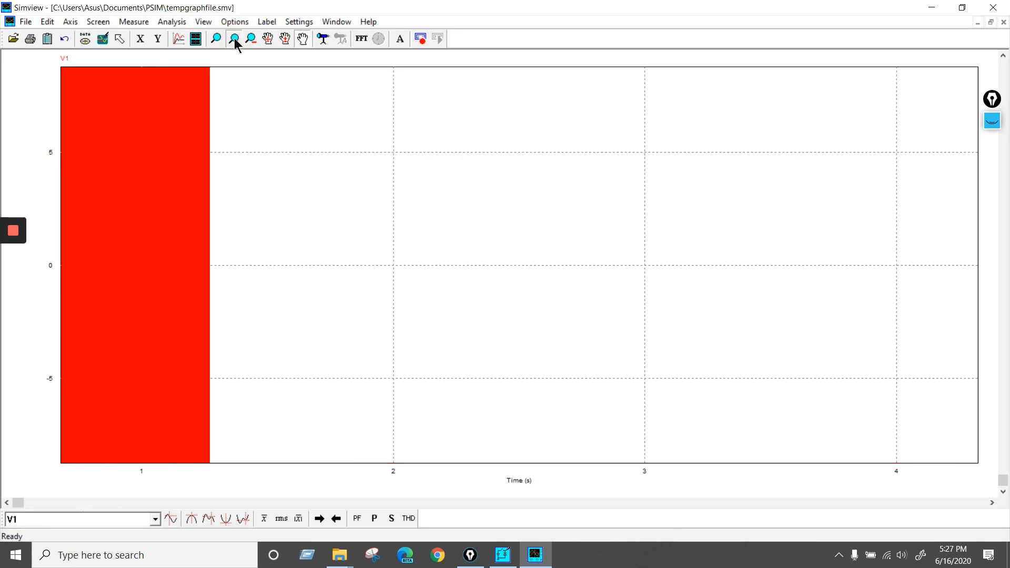
click(235, 37)
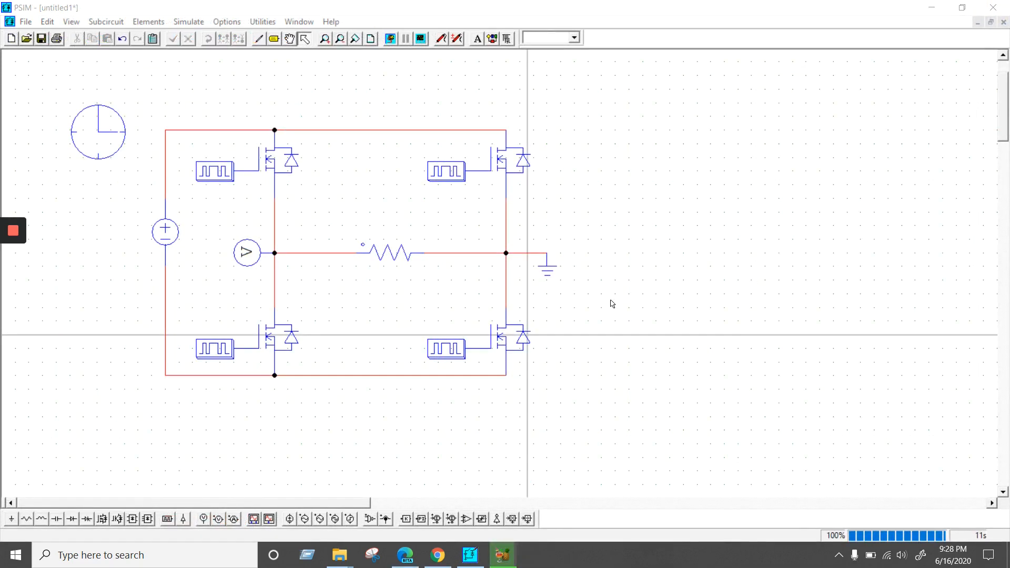
Set the simulation control's total time to 50m.
double_click(112, 141)
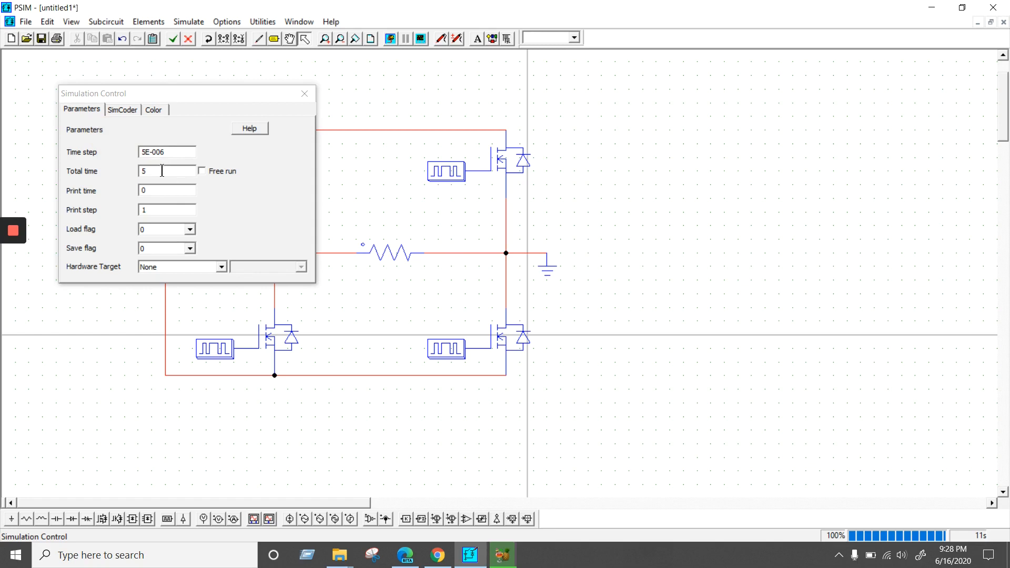
double_click(143, 171)
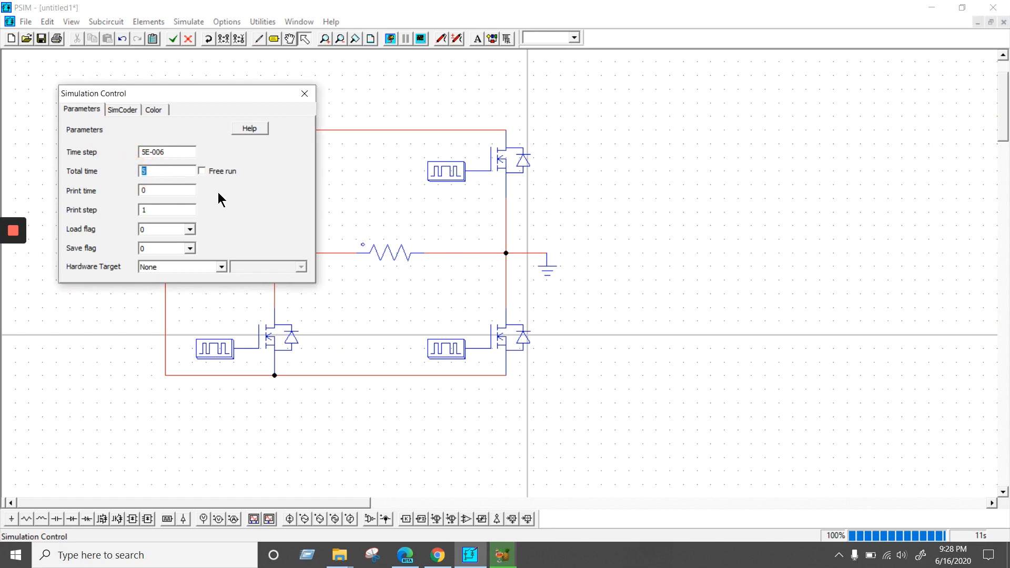
text(50m)
key(Home)
click(302, 97)
Simulate the circuit with the shortened total time, view the V1 waveform enlarged and close the waveform viewer.
click(186, 23)
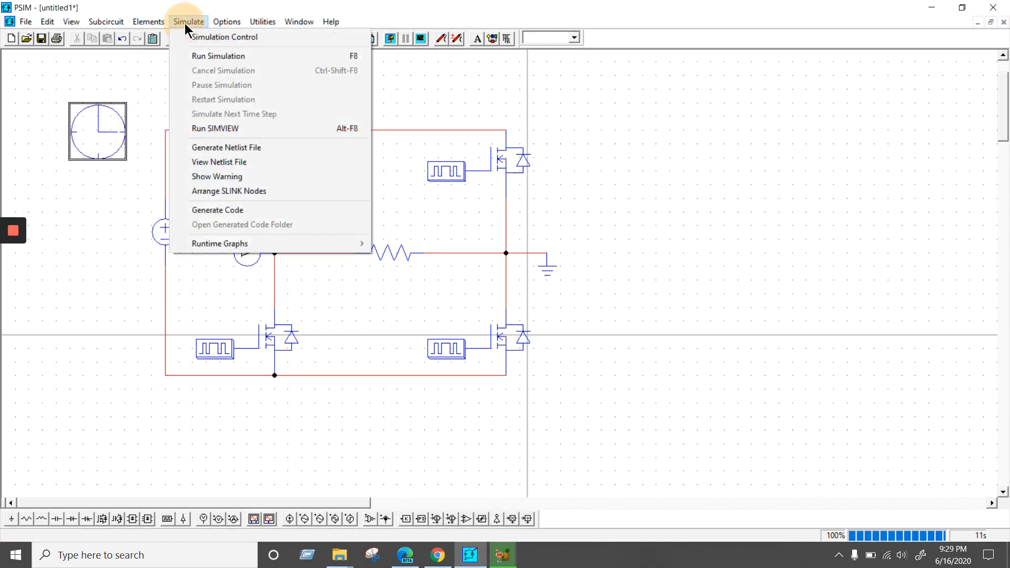
click(214, 55)
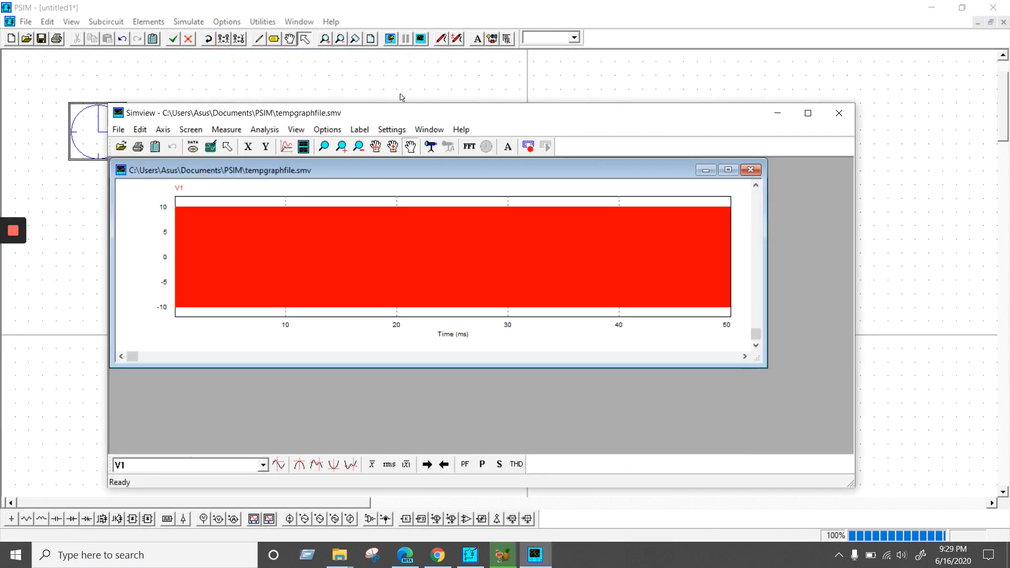
click(727, 170)
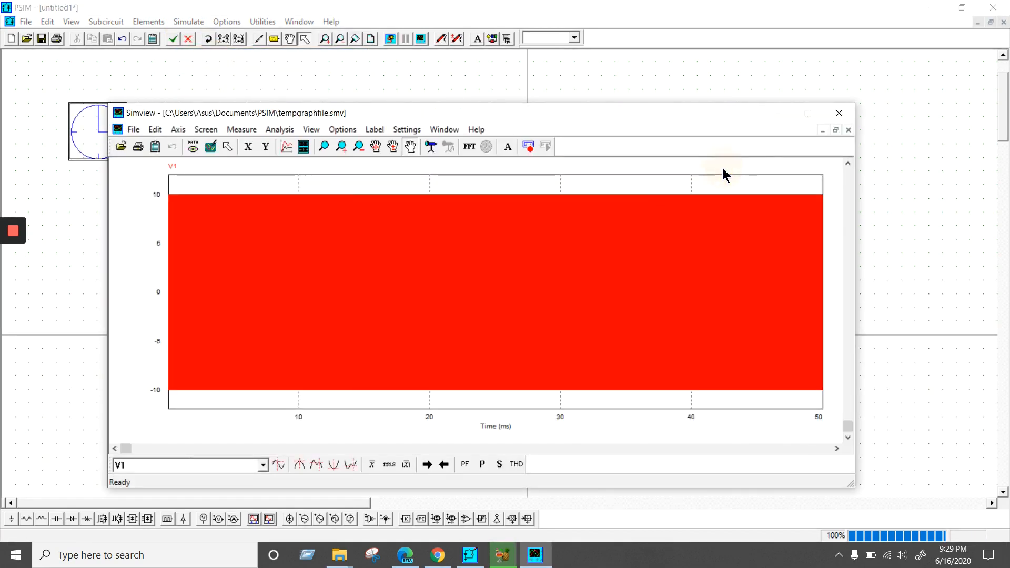
click(839, 114)
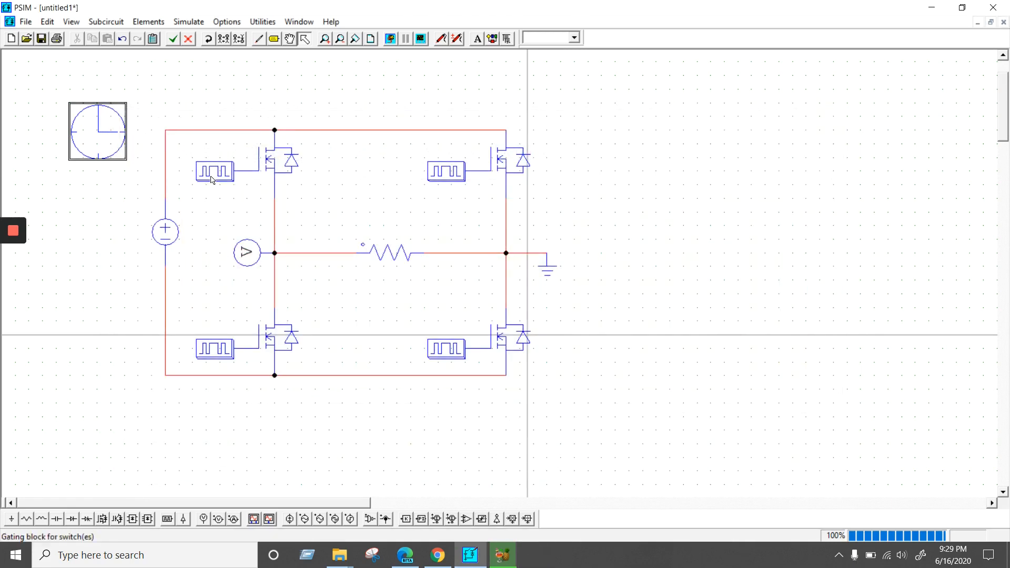
Check the simulation control's settings and set the upper-left gating block's frequency to 100.
double_click(105, 140)
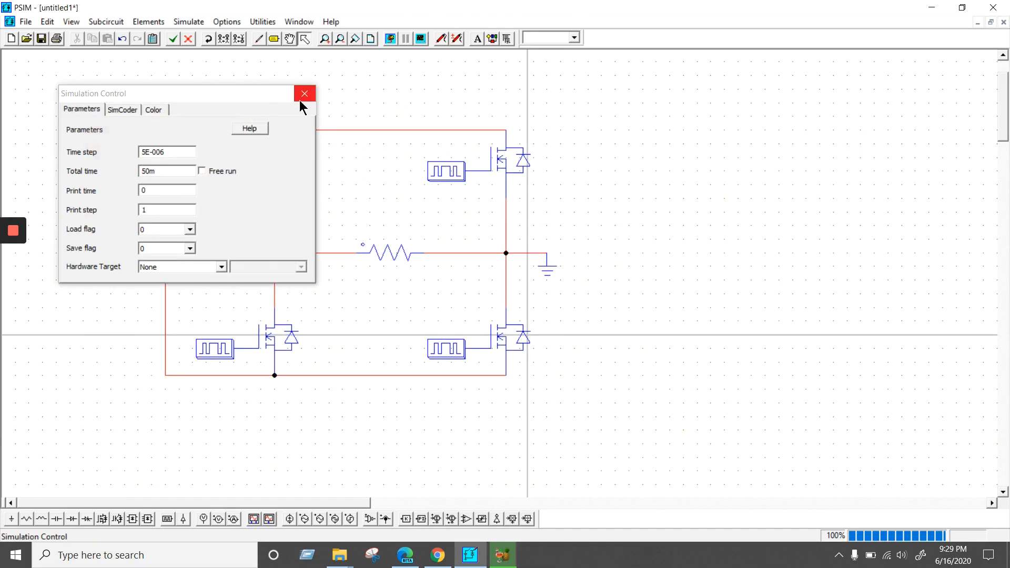
click(304, 94)
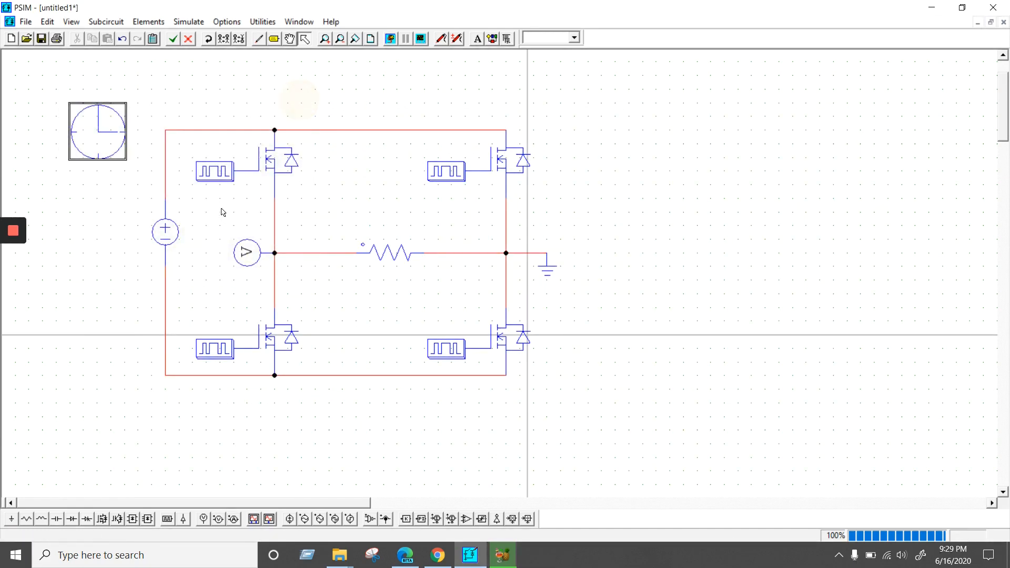
double_click(215, 177)
click(185, 178)
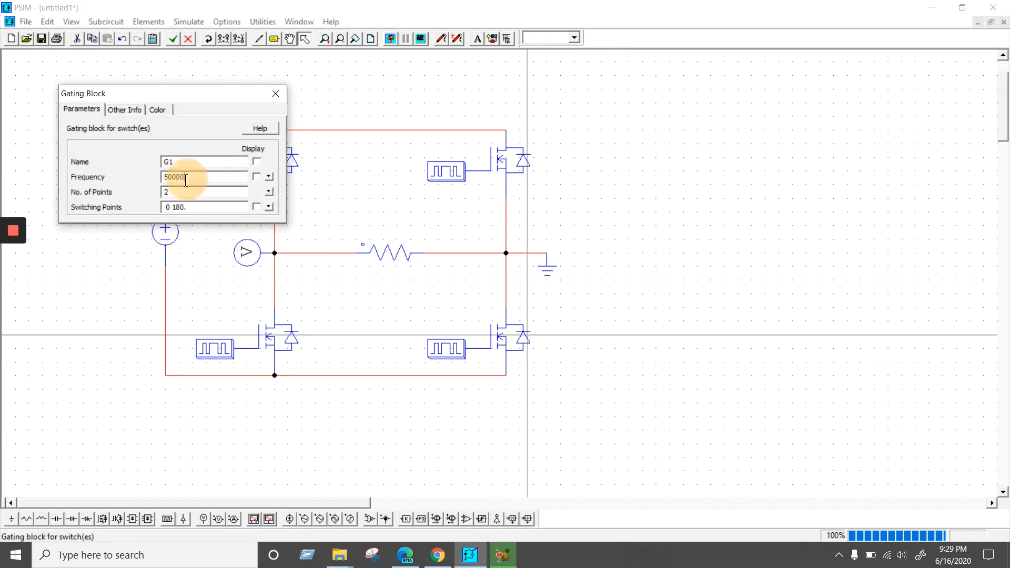
drag(185, 180, 155, 183)
click(275, 94)
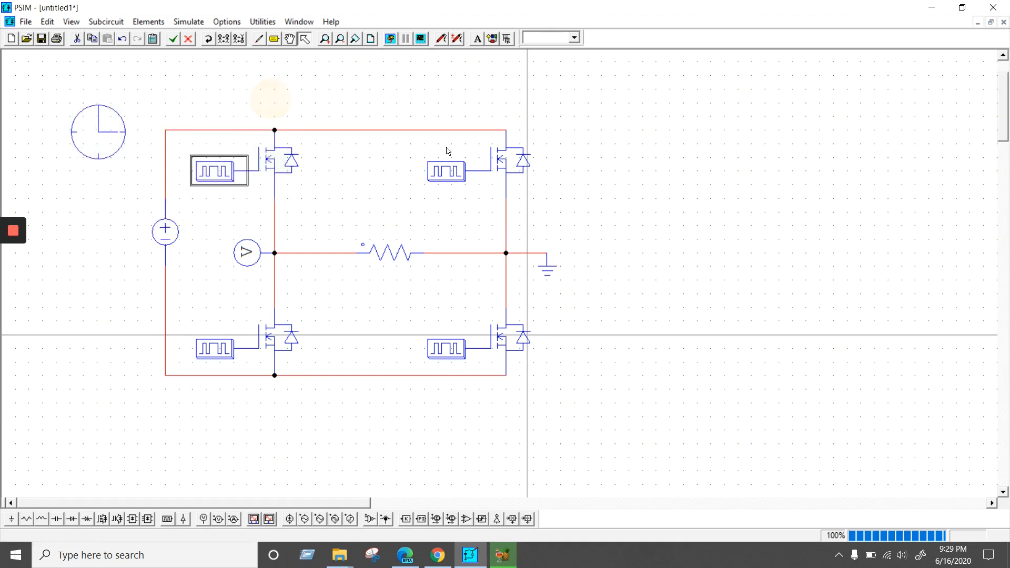
Set the upper-right gating block's frequency to 100.
double_click(445, 171)
click(128, 176)
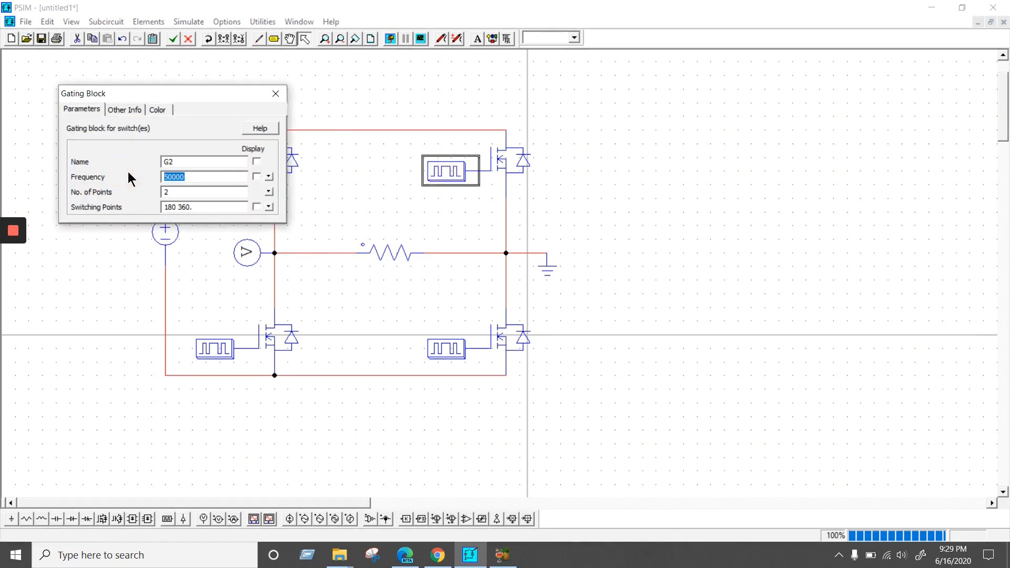
text(100)
click(275, 94)
Set the lower-left gating block's frequency to 100.
double_click(209, 351)
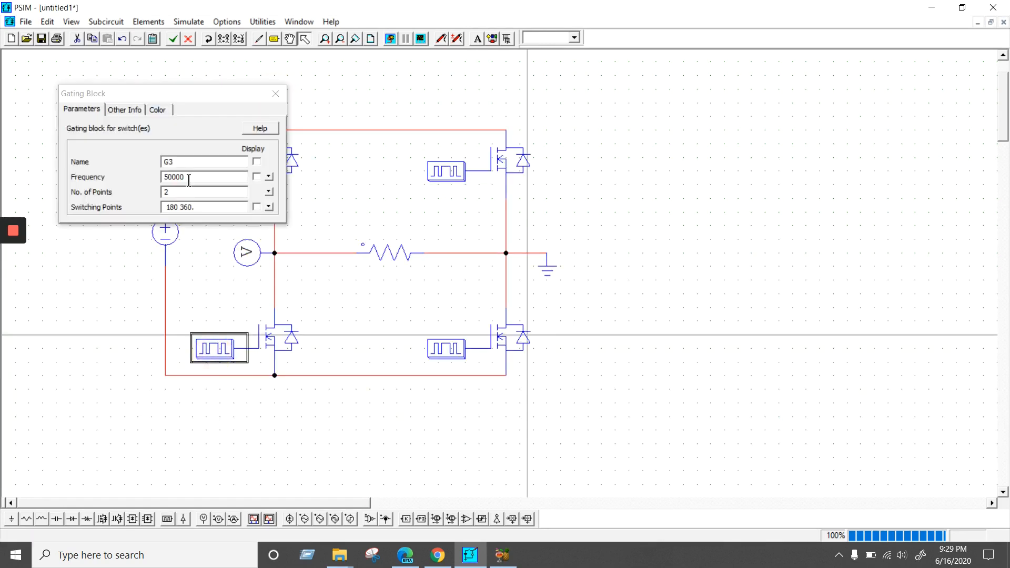
click(141, 175)
text(100)
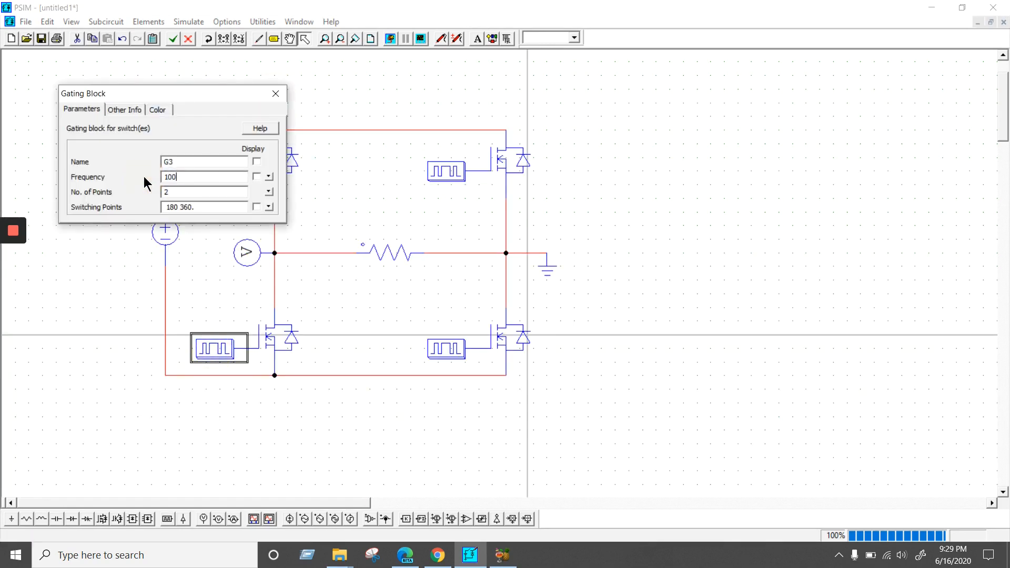
click(276, 94)
Set the lower-right gating block's frequency to 100.
double_click(453, 352)
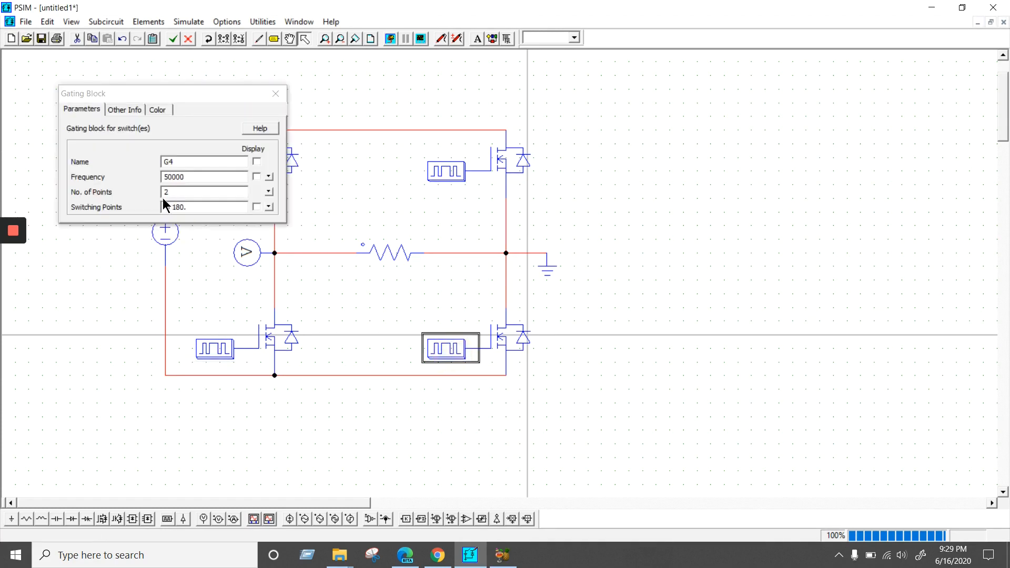
click(141, 181)
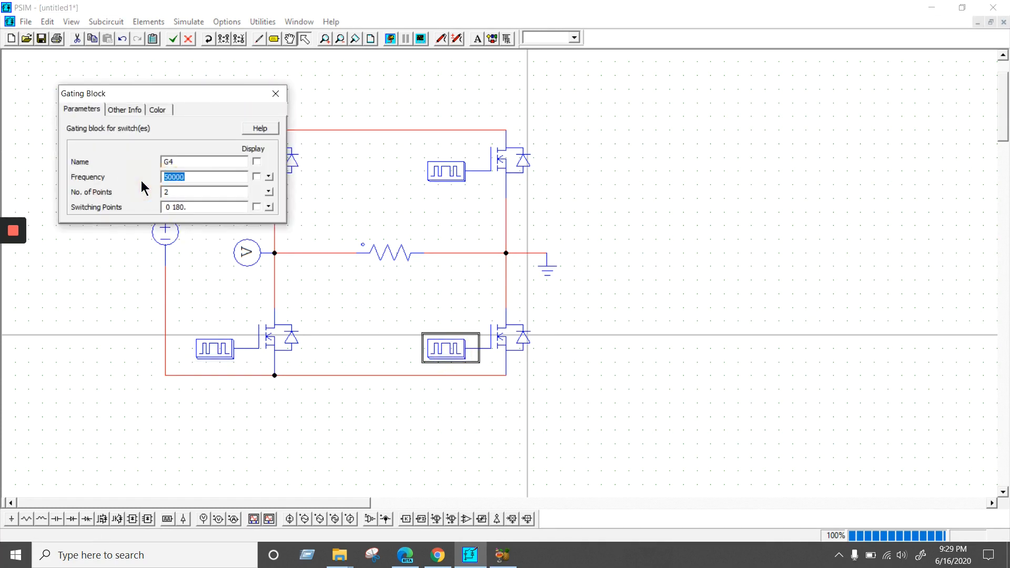
text(100)
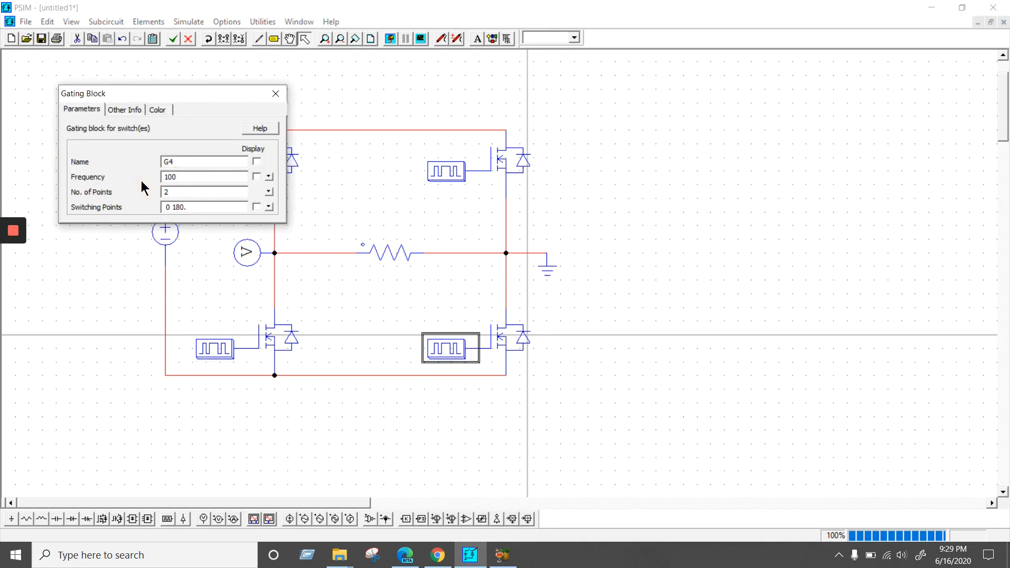
click(275, 94)
Review the simulation control's time step and total time without changing them.
click(90, 135)
double_click(90, 135)
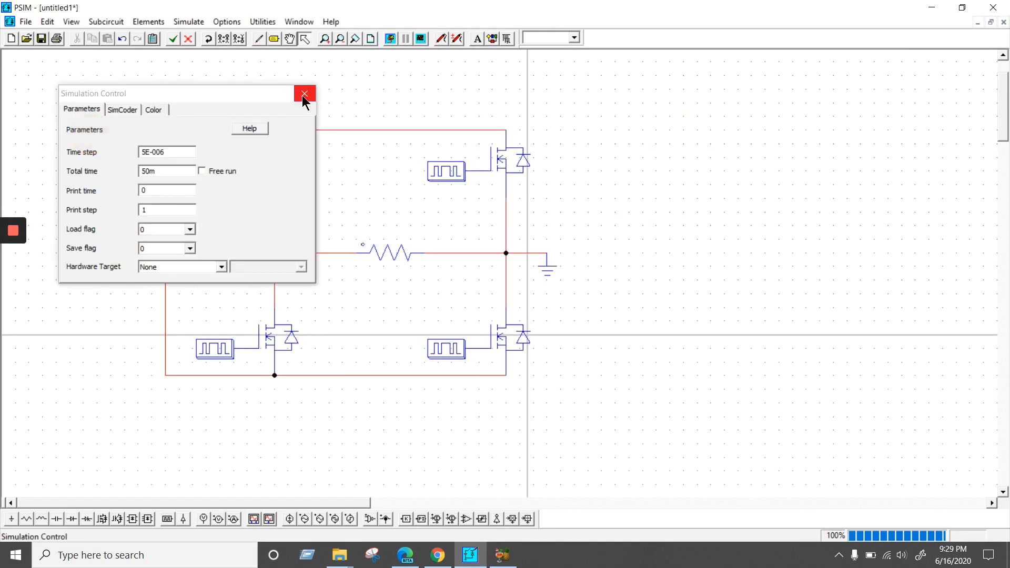
click(304, 95)
Run the simulation with the new gating frequencies and enlarge the V1 output waveform graph.
click(187, 22)
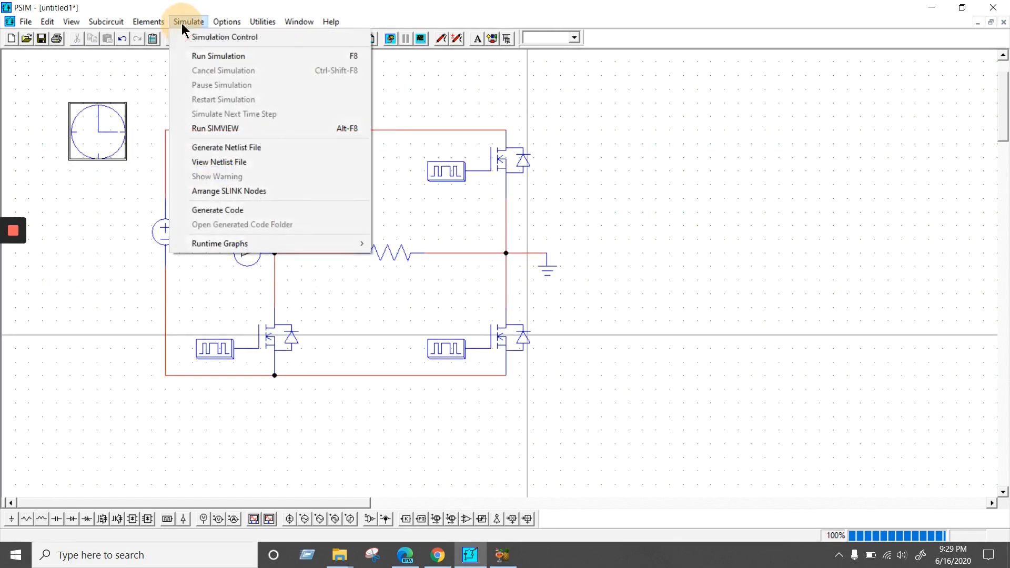
click(209, 57)
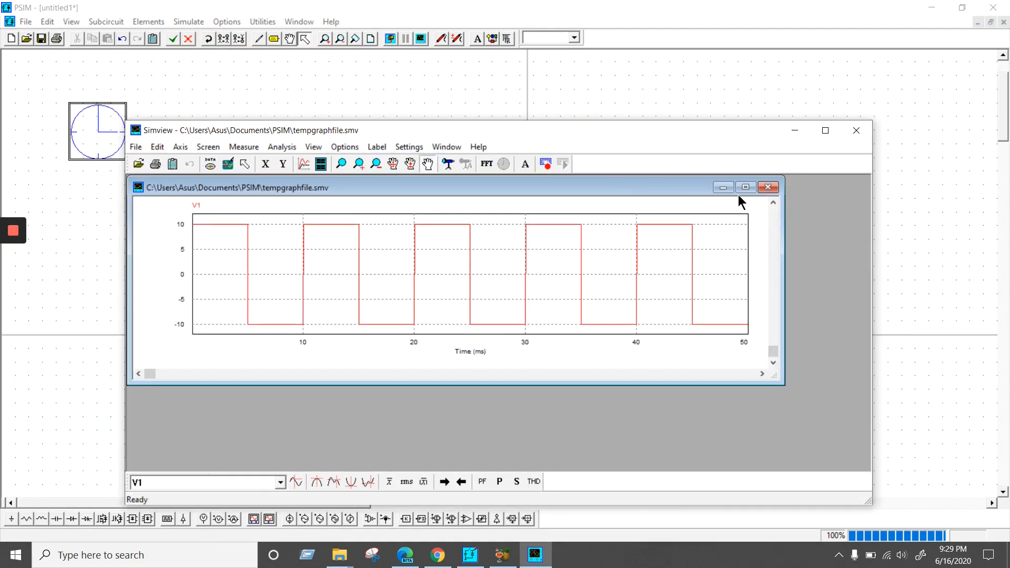
click(744, 188)
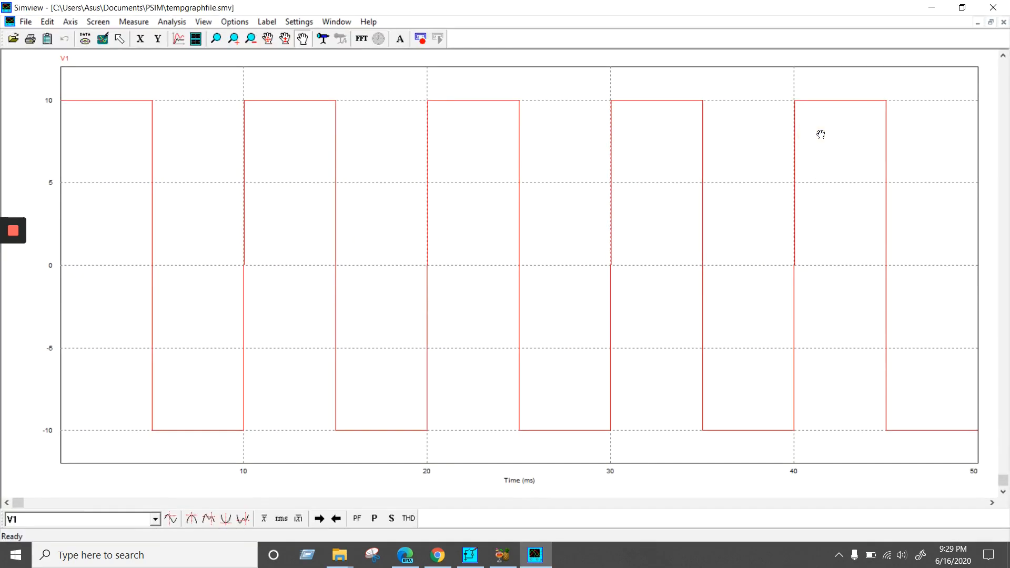